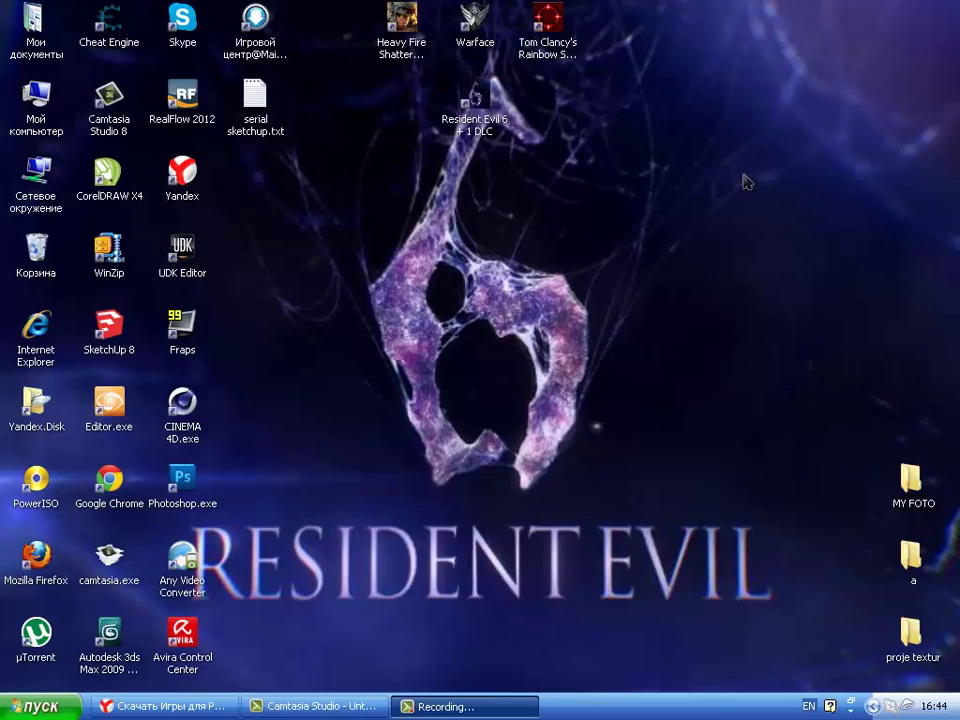
Refresh the Windows desktop and launch Cinema 4D R13 from its desktop shortcut.
right_click(744, 182)
click(757, 205)
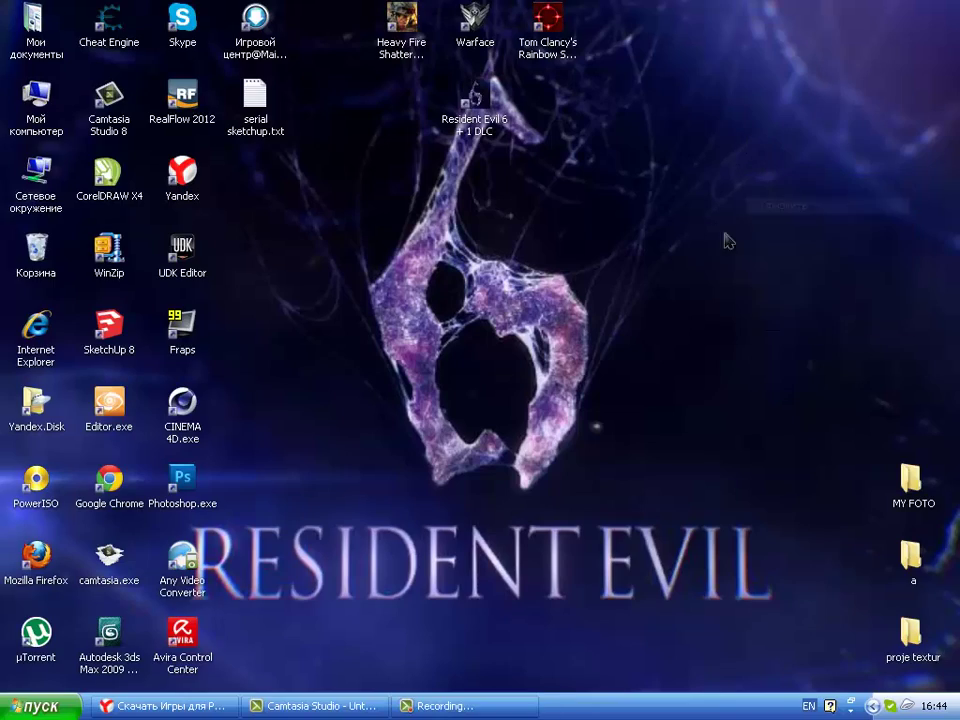
right_click(713, 238)
click(745, 261)
right_click(629, 238)
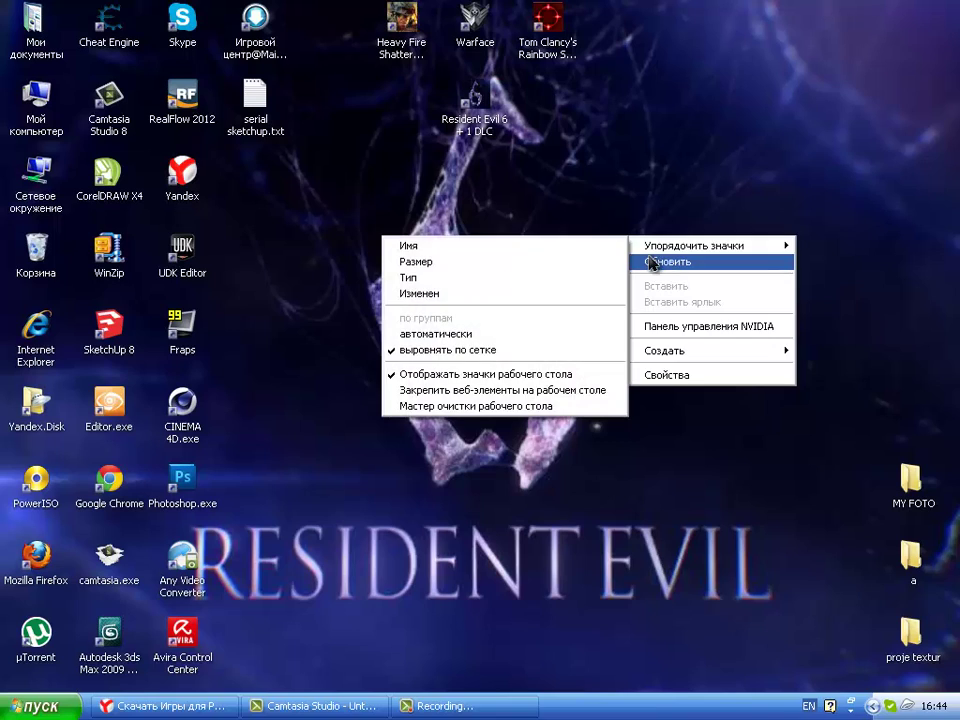
click(662, 261)
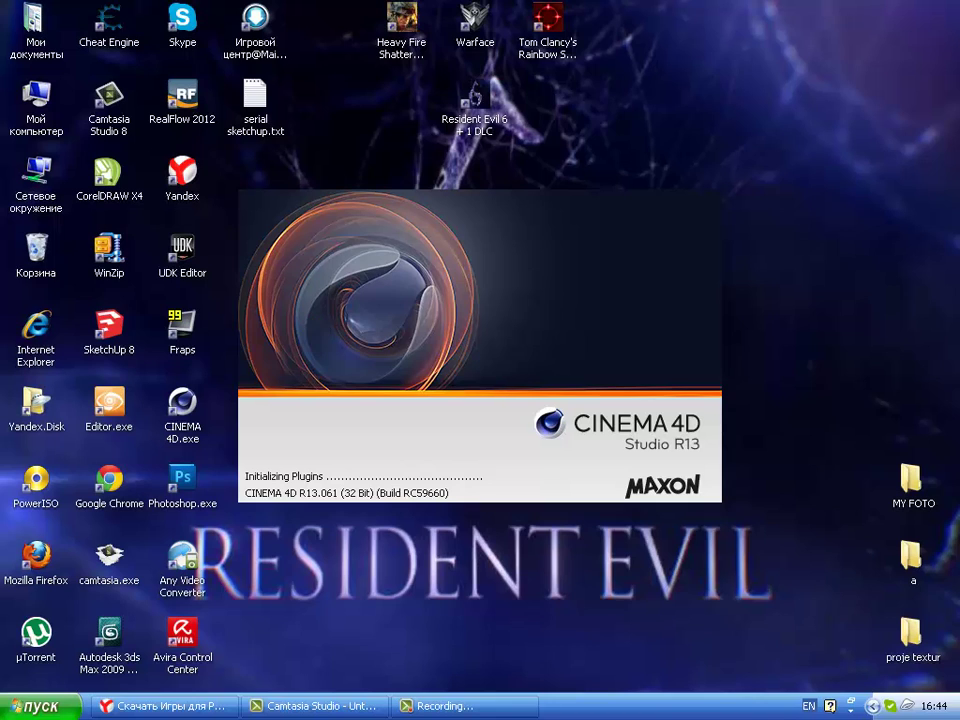
drag(708, 160, 2, 452)
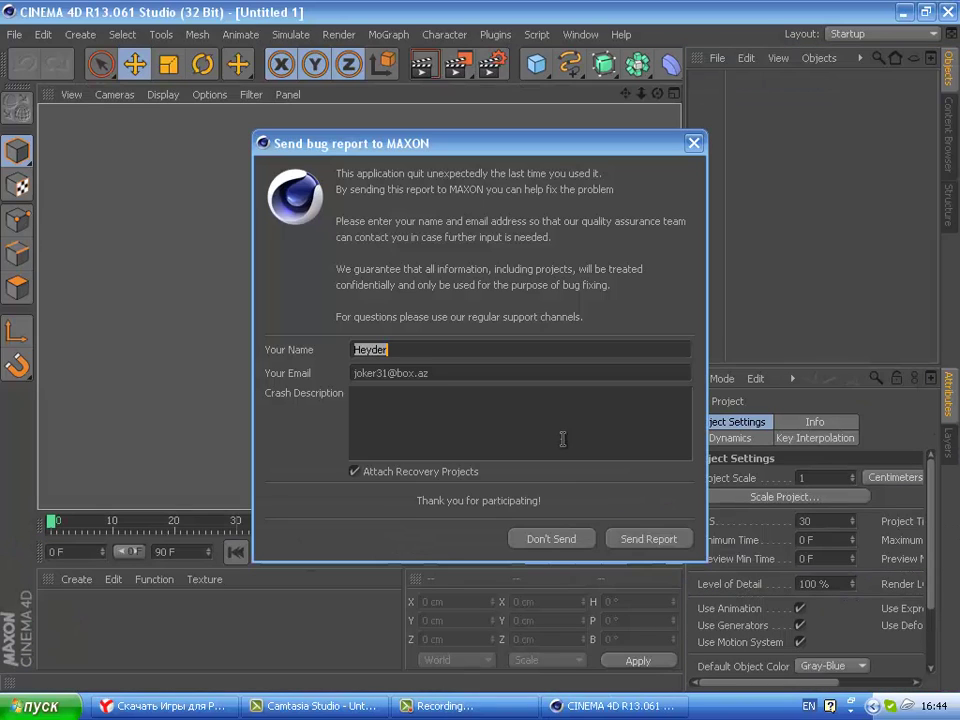
Send the MAXON crash report, dismiss it, and orbit the empty Untitled 1 grid.
click(672, 538)
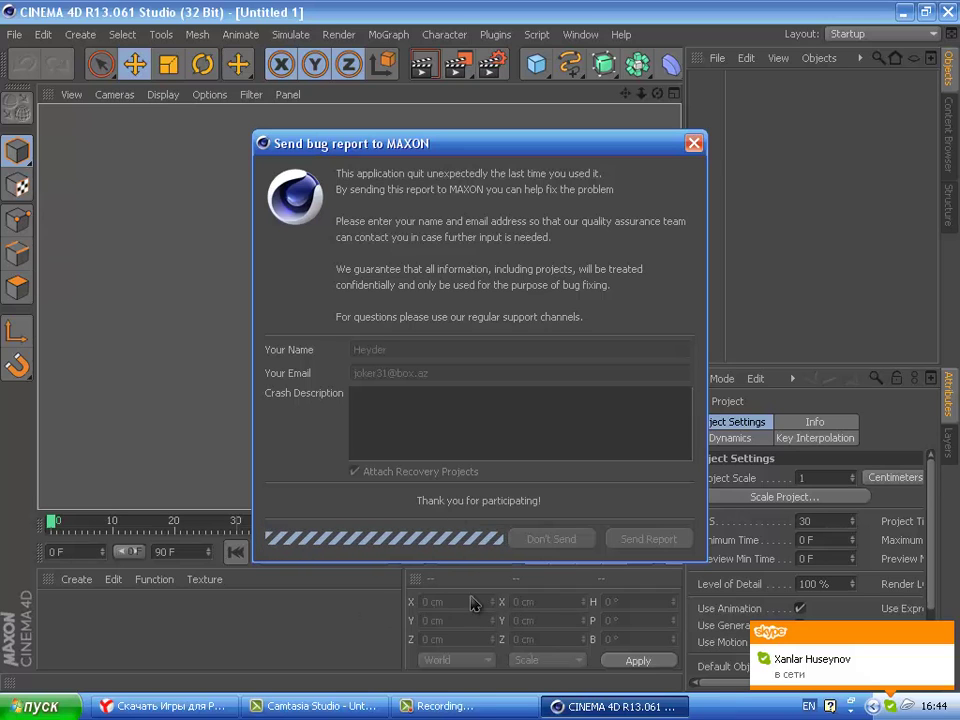
click(481, 399)
right_click(398, 287)
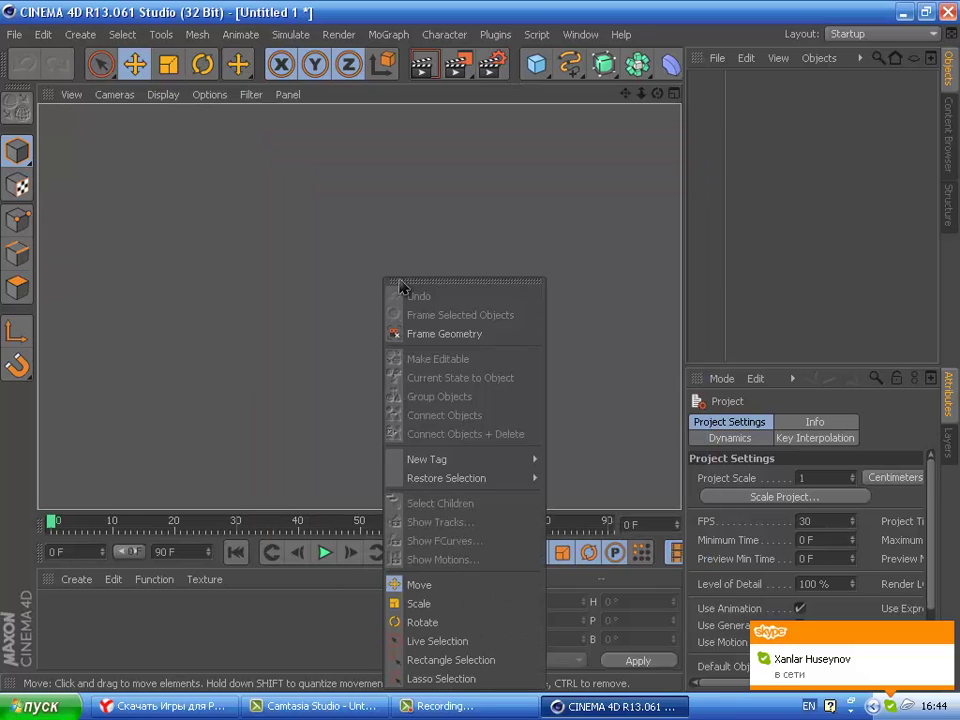
click(268, 255)
mouse_move(392, 249)
alt+mouse_down()
mouse_move(368, 238)
mouse_move(328, 312)
alt+mouse_up()
alt+drag(367, 271, 379, 272)
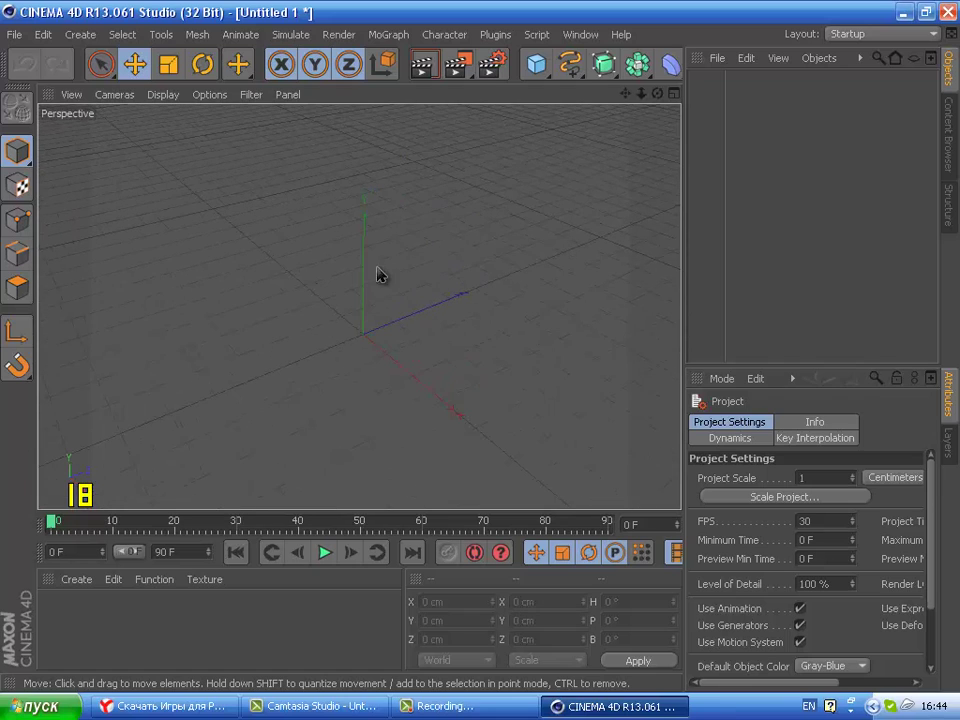
Open Untitled.dae from the projeye hazirliq folder, accepting the default COLLADA 1.4 import settings.
click(30, 34)
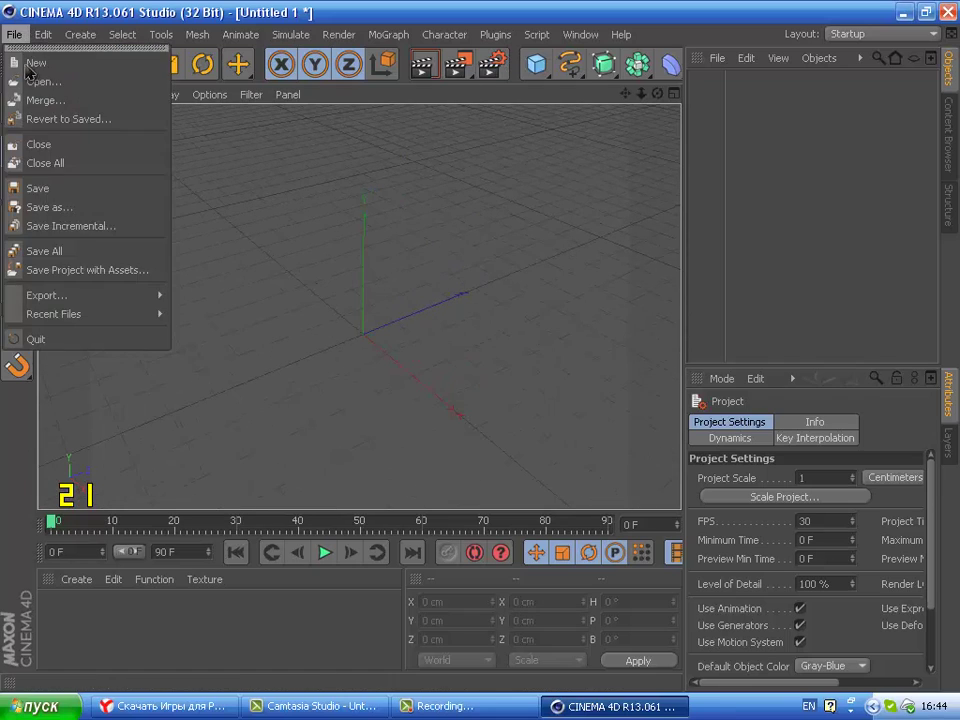
click(34, 62)
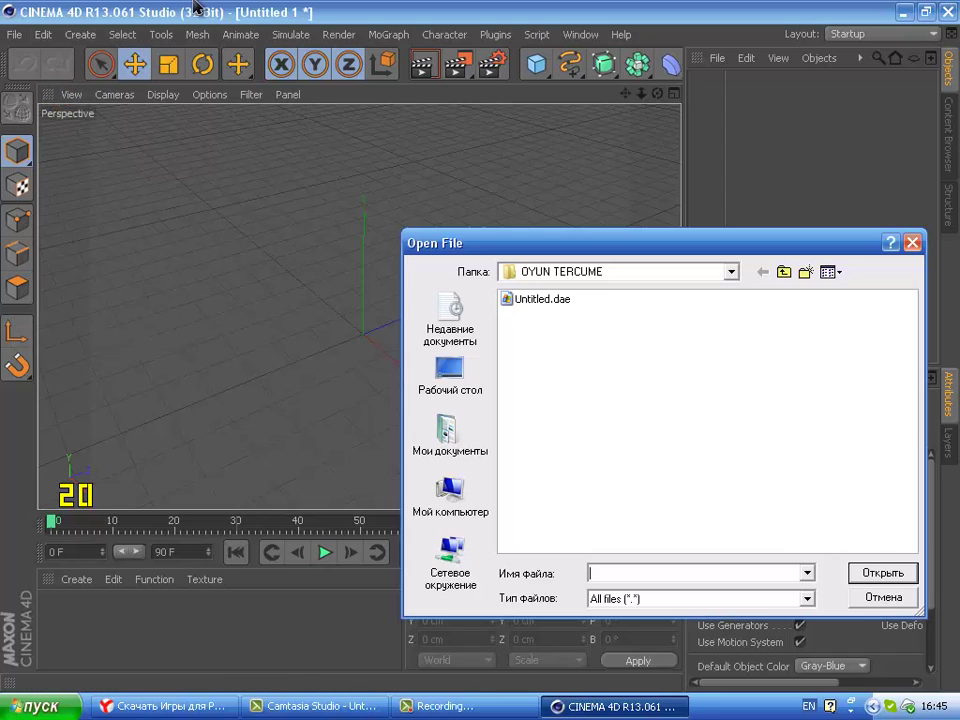
click(779, 273)
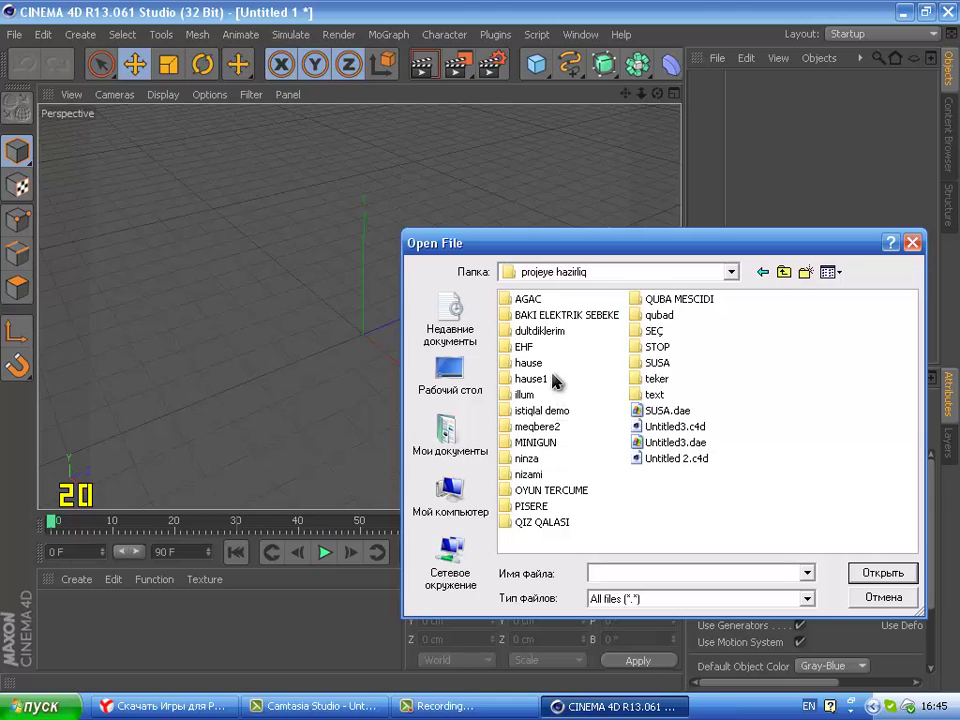
double_click(548, 316)
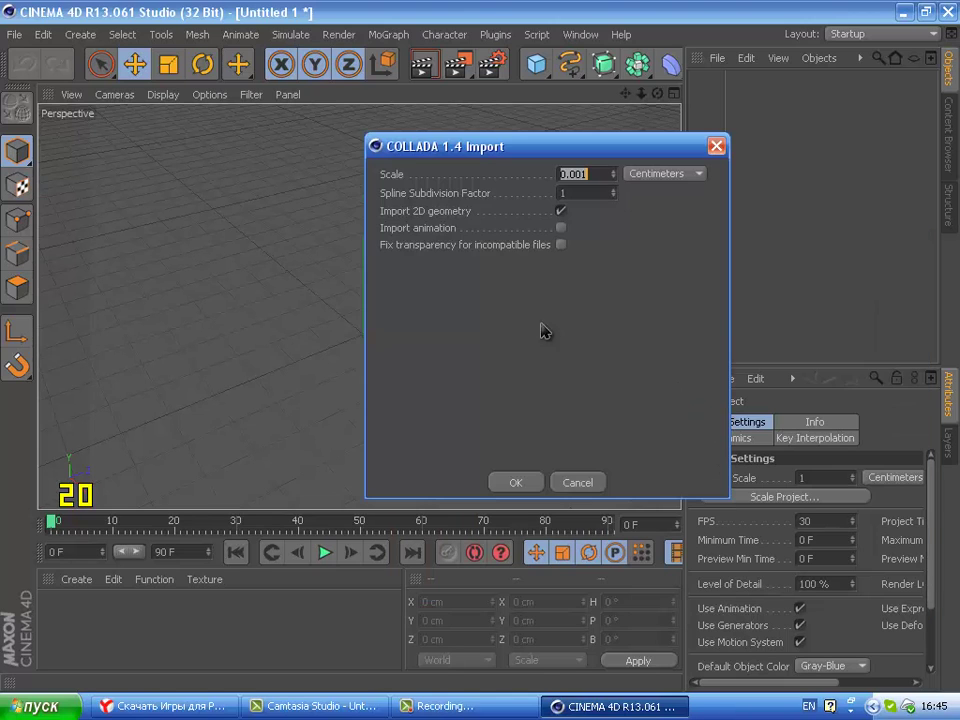
click(515, 484)
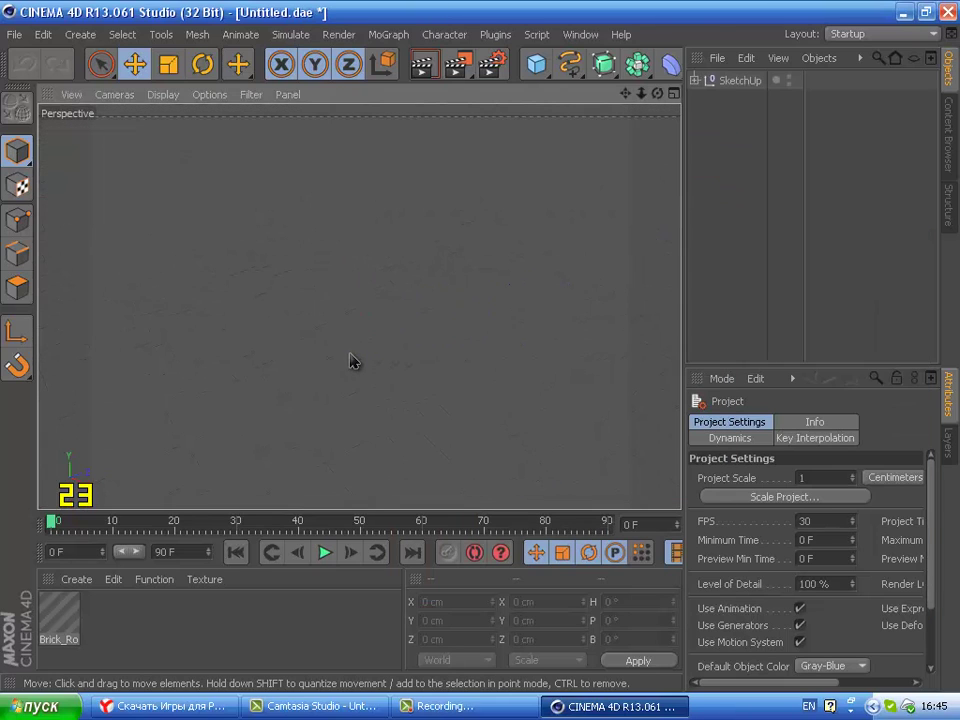
Undo an accidental oversized scale, then orbit and zoom to frame the whole house.
scroll(357, 349, down, 3)
scroll(432, 332, down, 2)
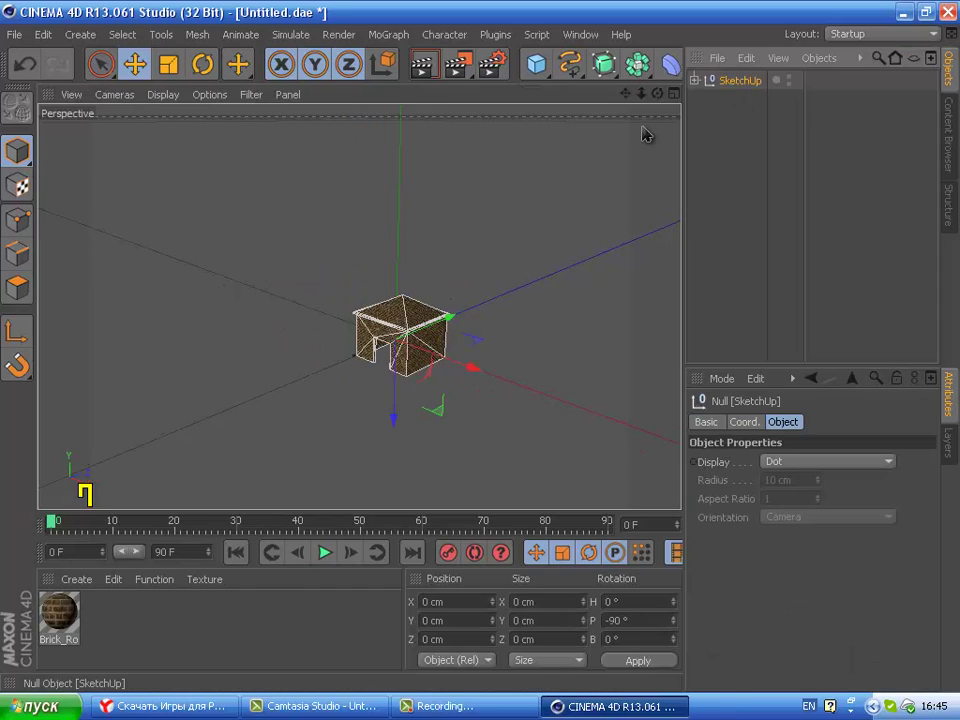
click(176, 66)
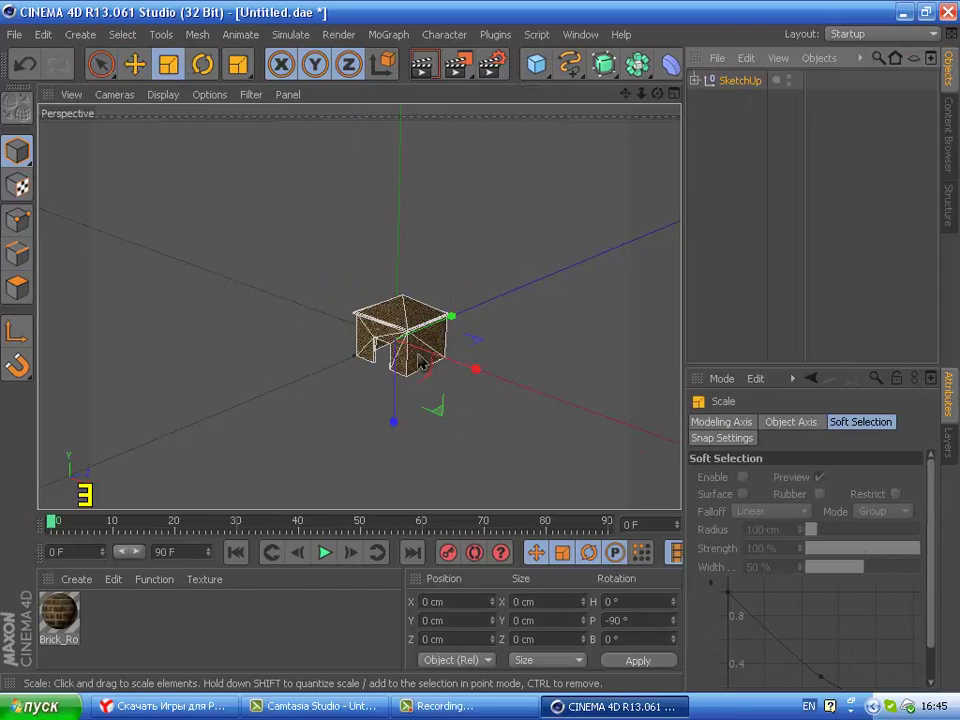
drag(421, 363, 512, 110)
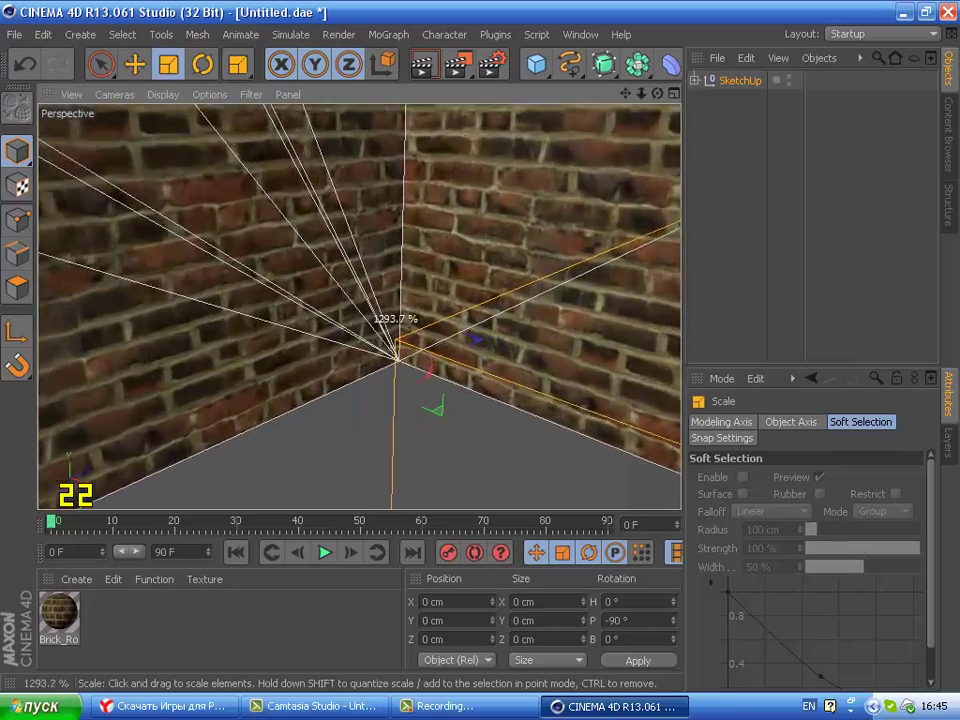
key(ctrl+z)
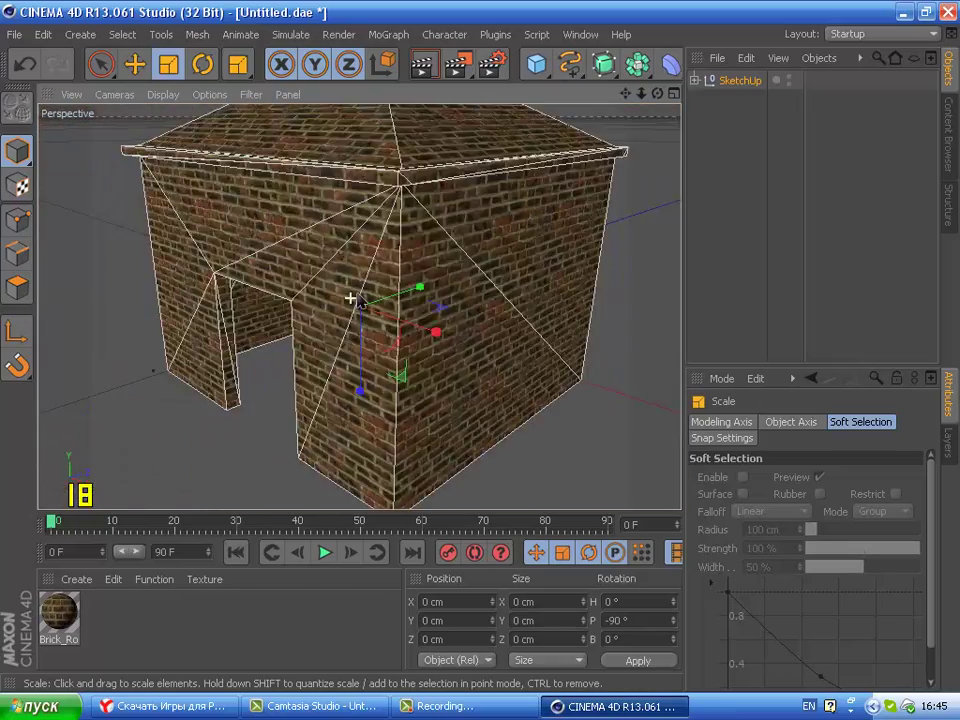
scroll(352, 299, down, 5)
mouse_move(664, 285)
alt+mouse_down()
mouse_move(508, 354)
mouse_move(392, 300)
mouse_move(371, 332)
alt+mouse_up()
click(390, 290)
click(400, 262)
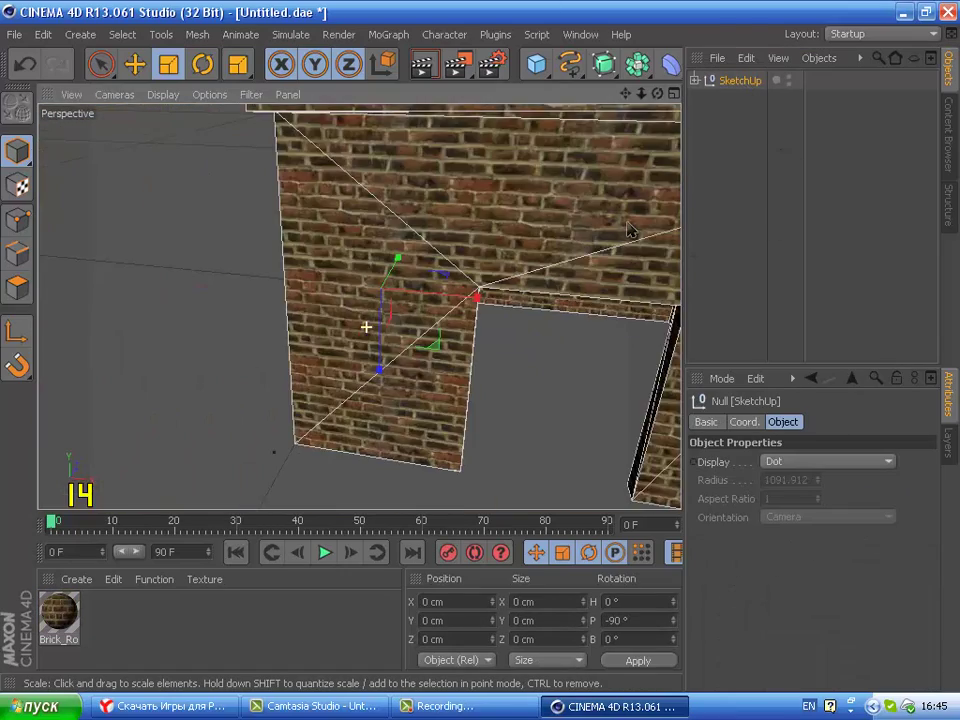
scroll(628, 230, down, 3)
click(771, 225)
mouse_move(437, 272)
alt+mouse_down()
mouse_move(447, 293)
mouse_move(506, 227)
mouse_move(523, 321)
mouse_move(557, 205)
mouse_move(531, 229)
alt+mouse_up()
scroll(523, 321, up, 3)
Open the Brick_Rough_Dark material, enable its Bump channel, and browse for a texture in thumbnail view.
click(59, 612)
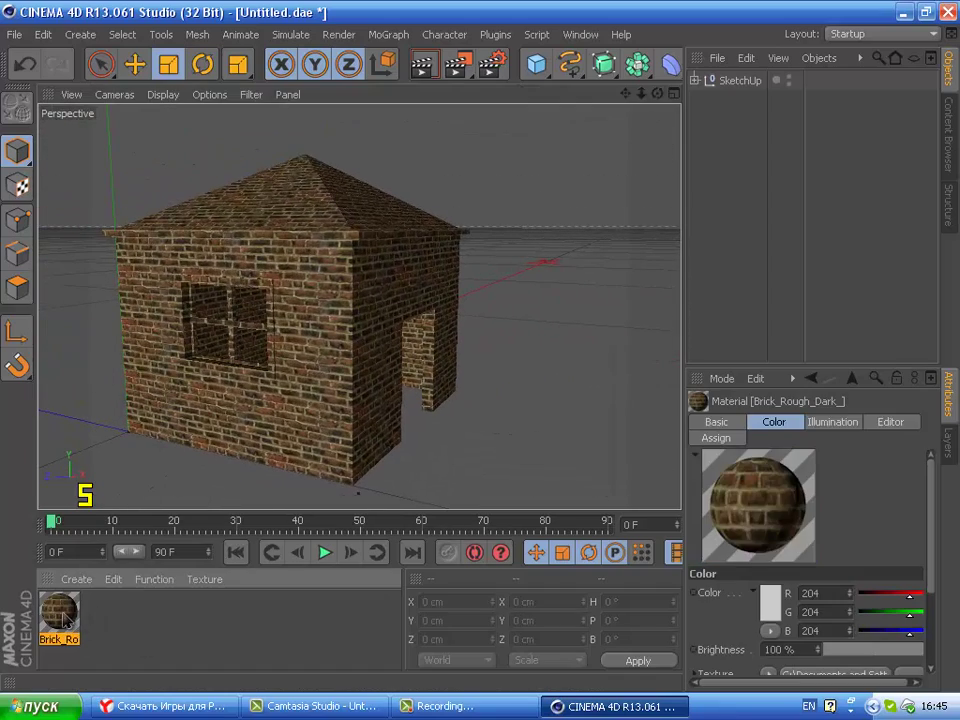
double_click(59, 612)
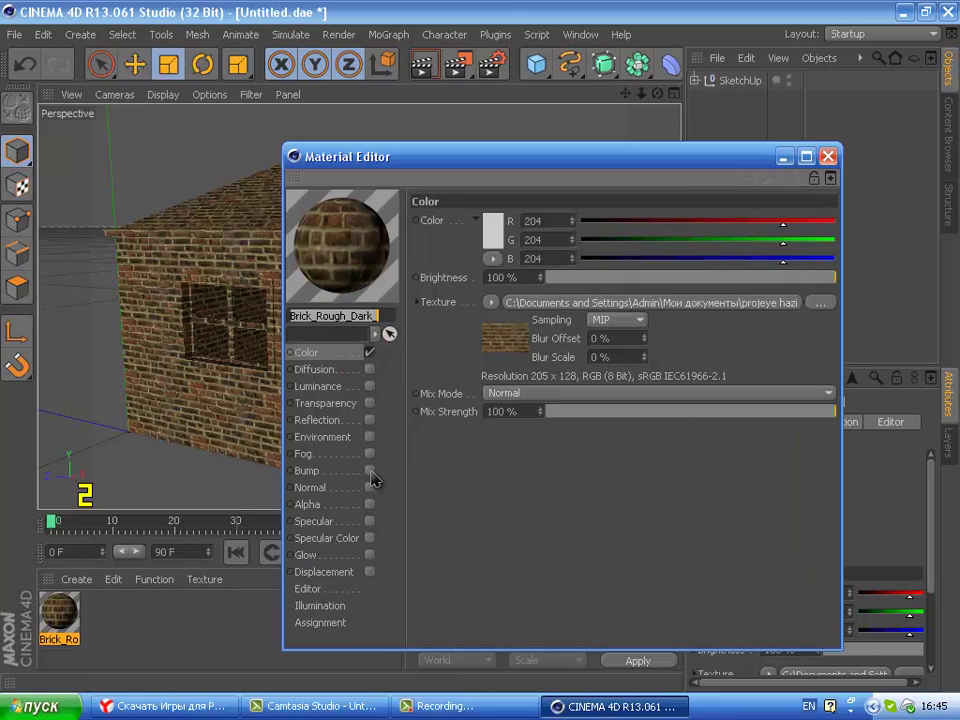
click(358, 469)
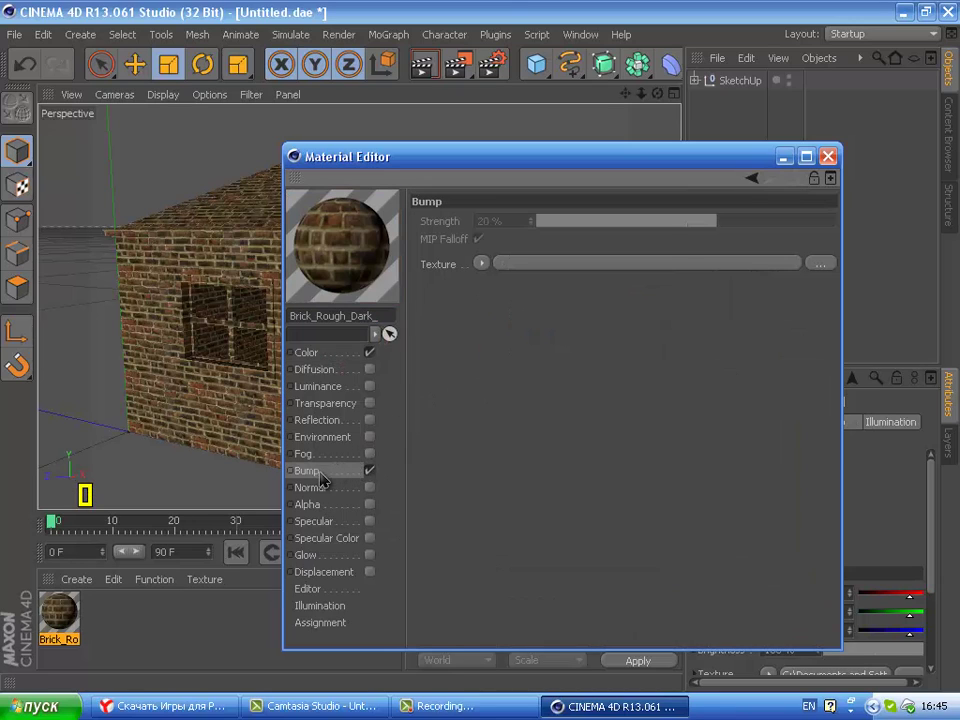
click(818, 267)
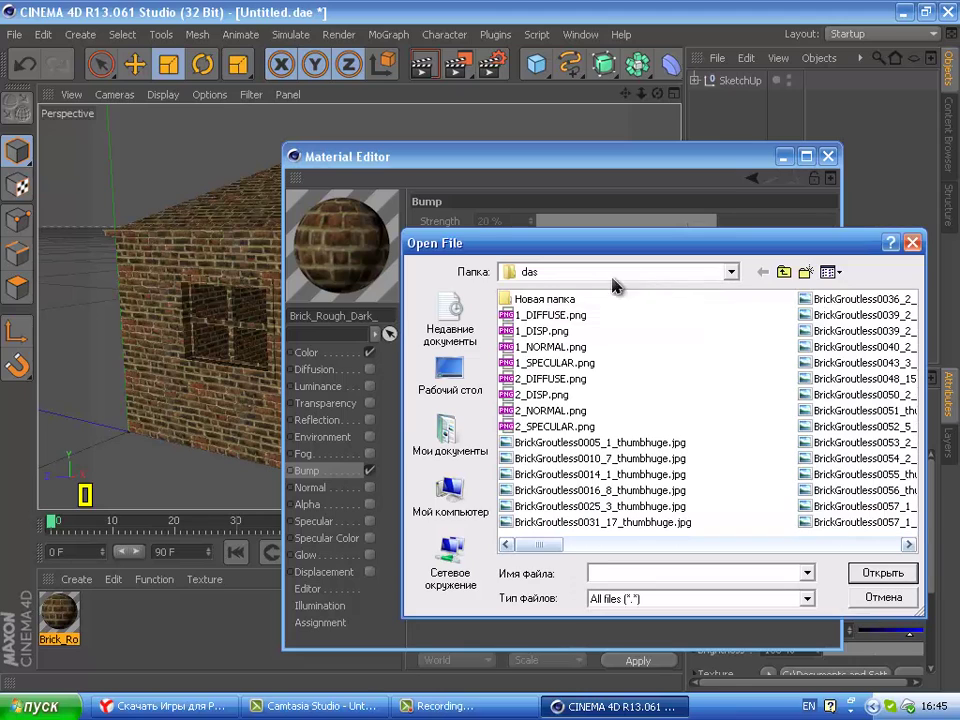
click(832, 272)
click(868, 289)
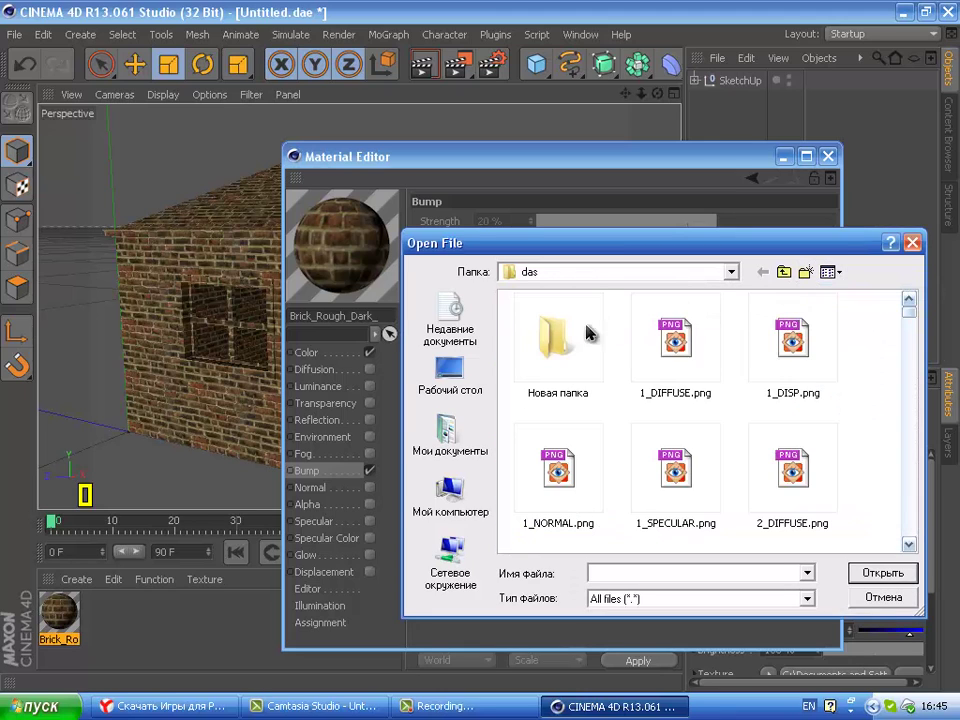
Load Brick_Rough_Dark_.jpg from projeye hazirliq > hause > Untitled as the bump texture, declining the copy.
click(450, 440)
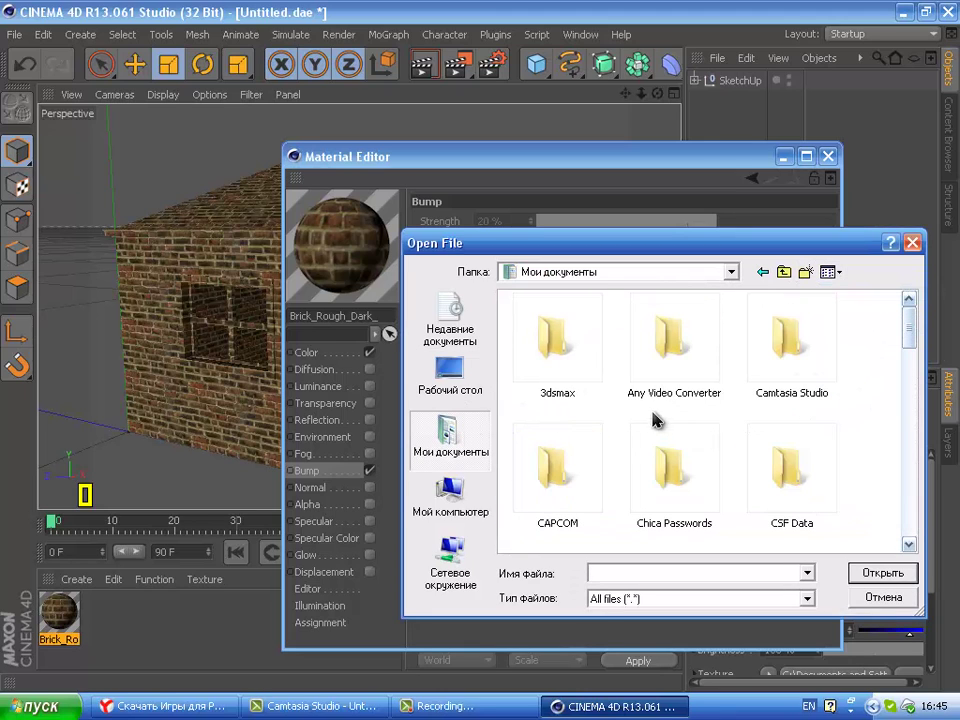
click(654, 458)
scroll(640, 450, down, 1)
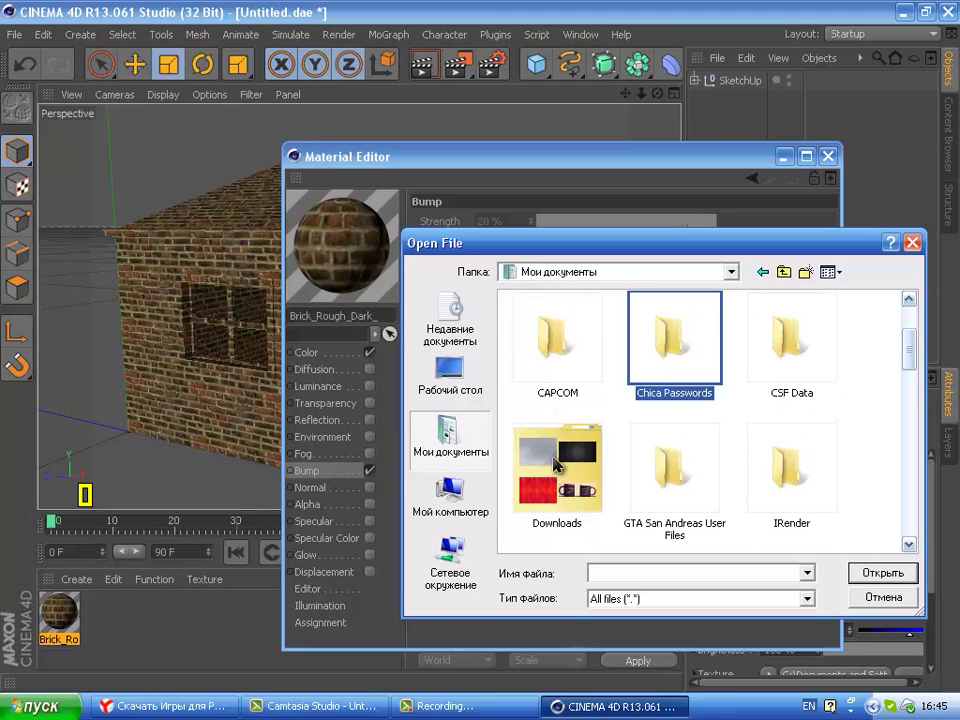
double_click(565, 462)
scroll(620, 487, down, 1)
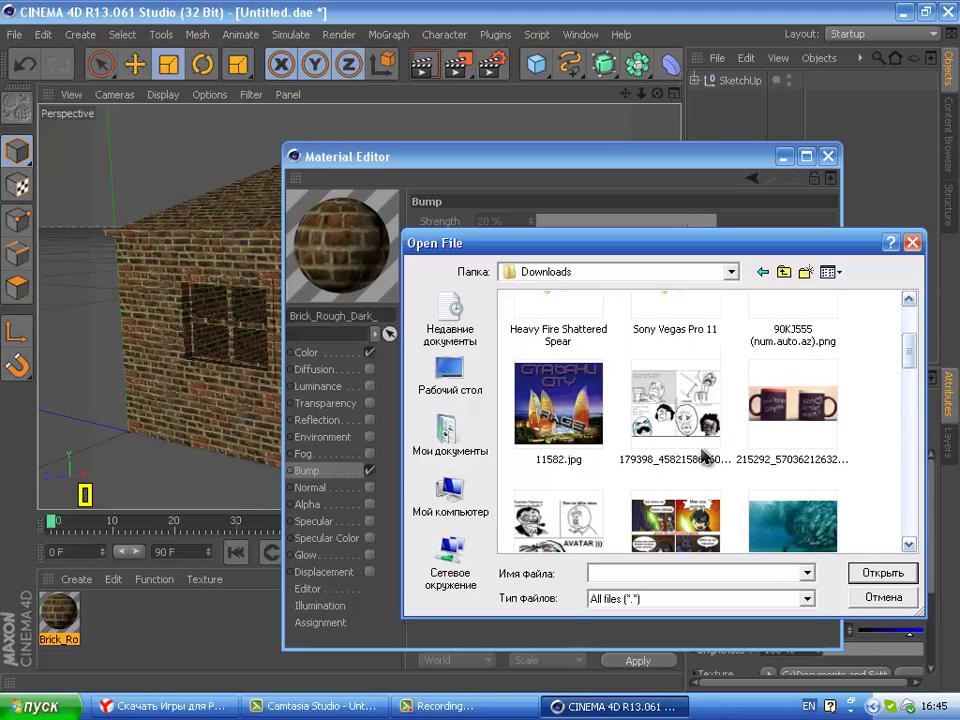
scroll(790, 400, up, 1)
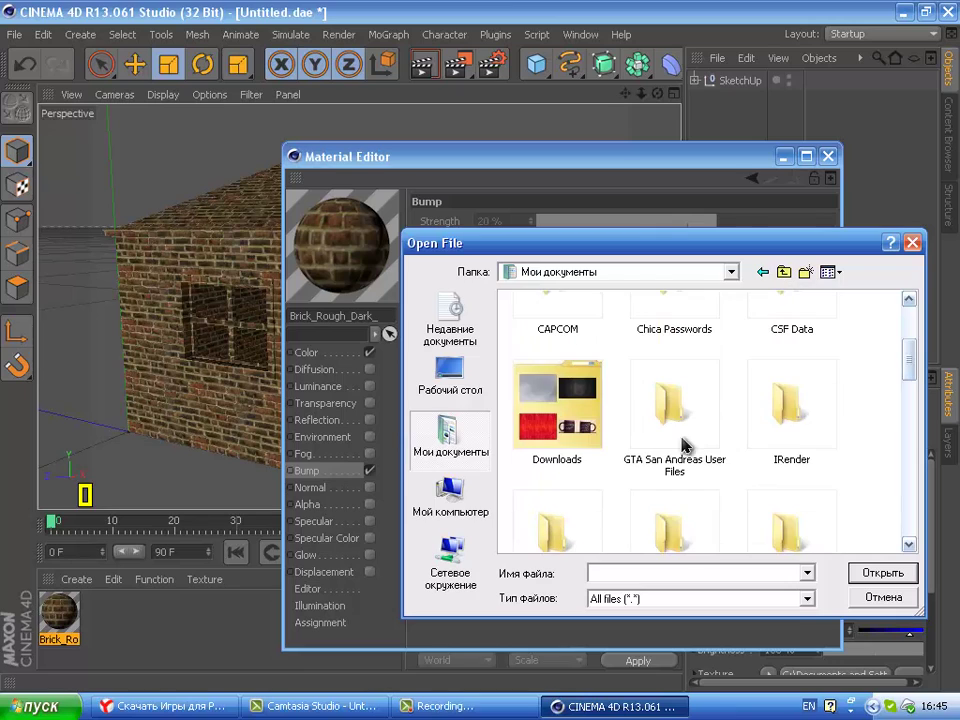
scroll(708, 447, down, 3)
double_click(793, 386)
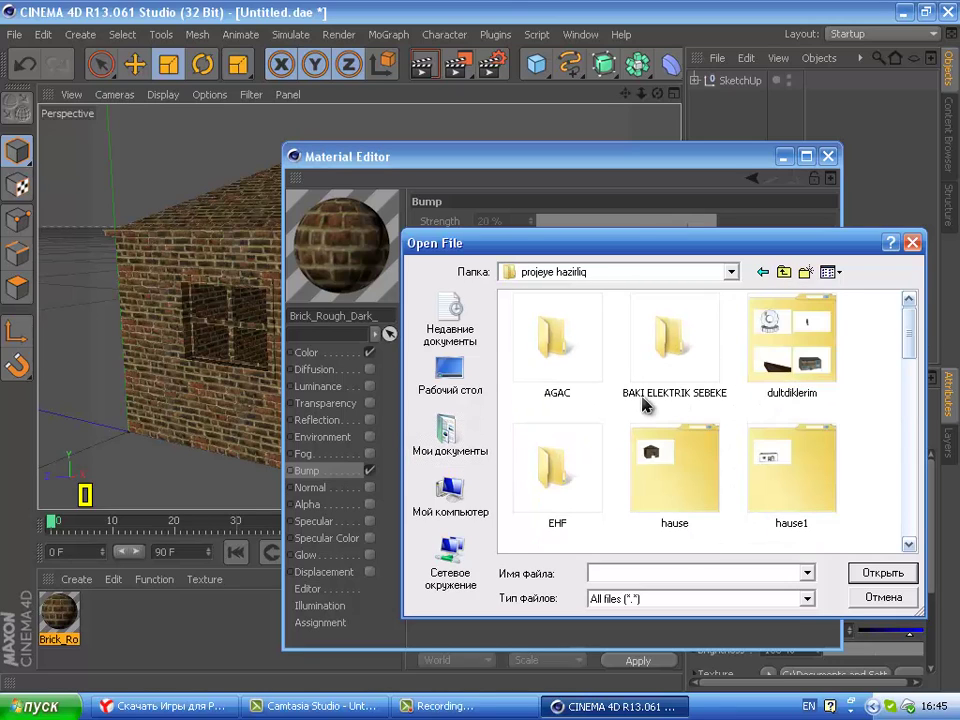
double_click(692, 438)
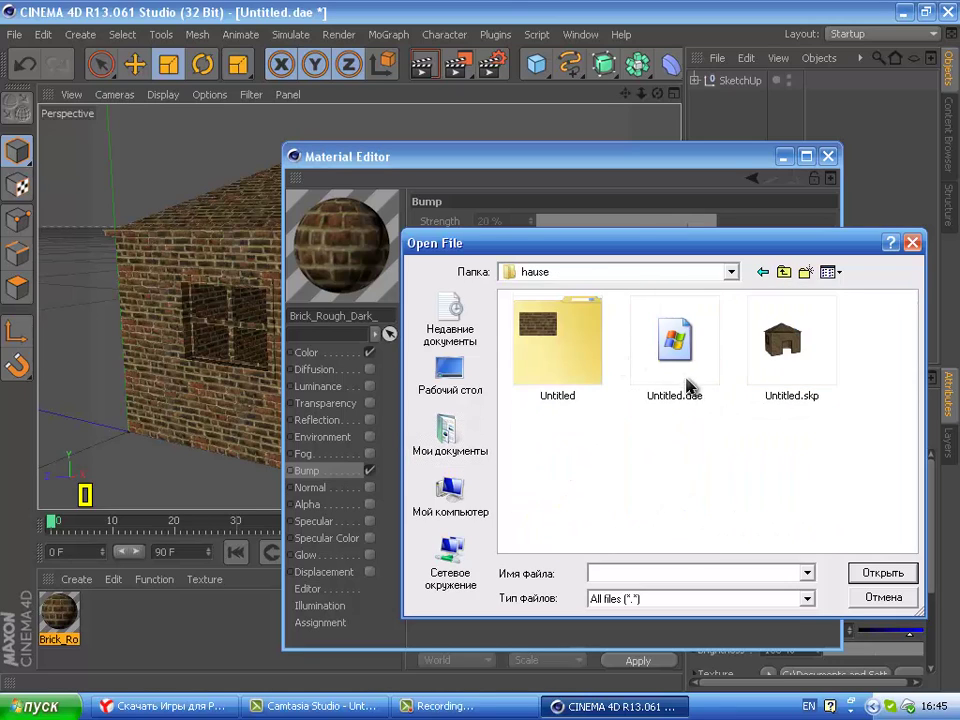
double_click(578, 343)
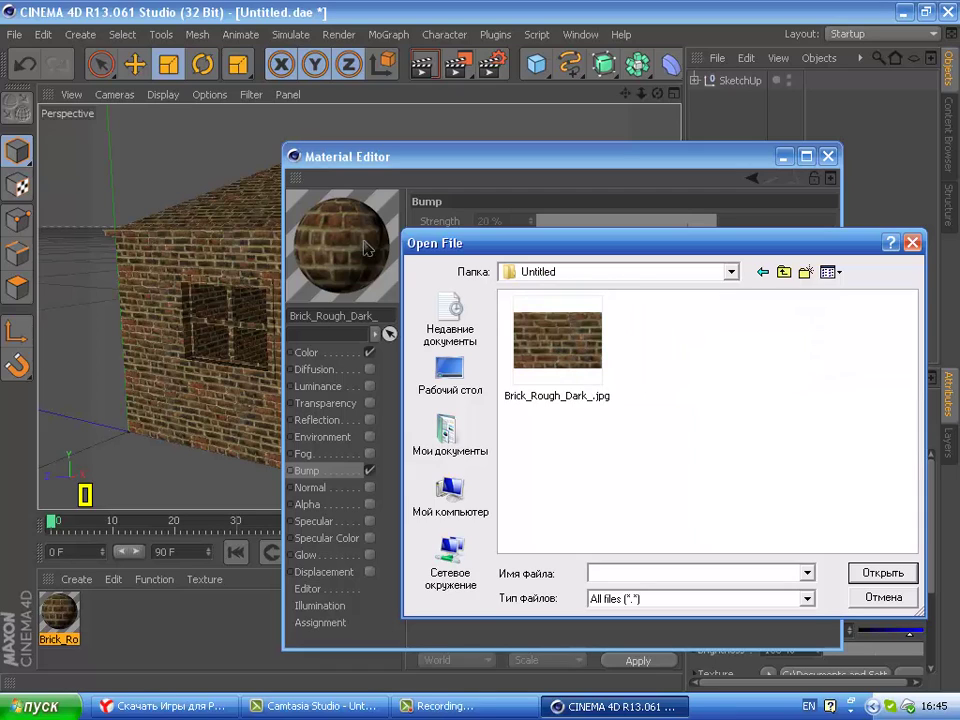
click(590, 345)
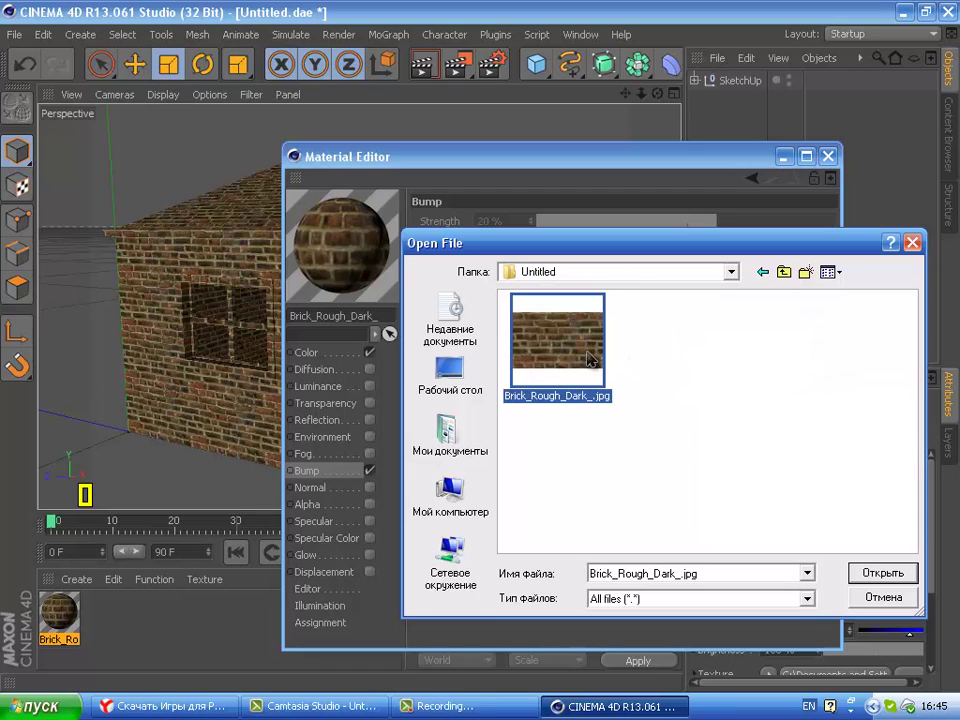
click(869, 572)
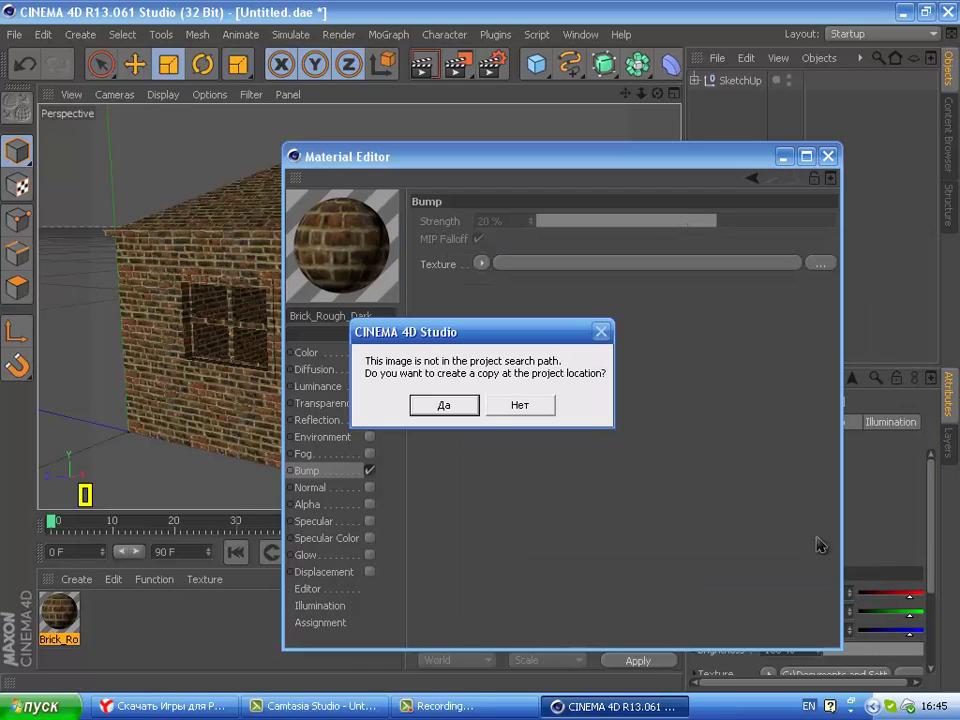
click(519, 406)
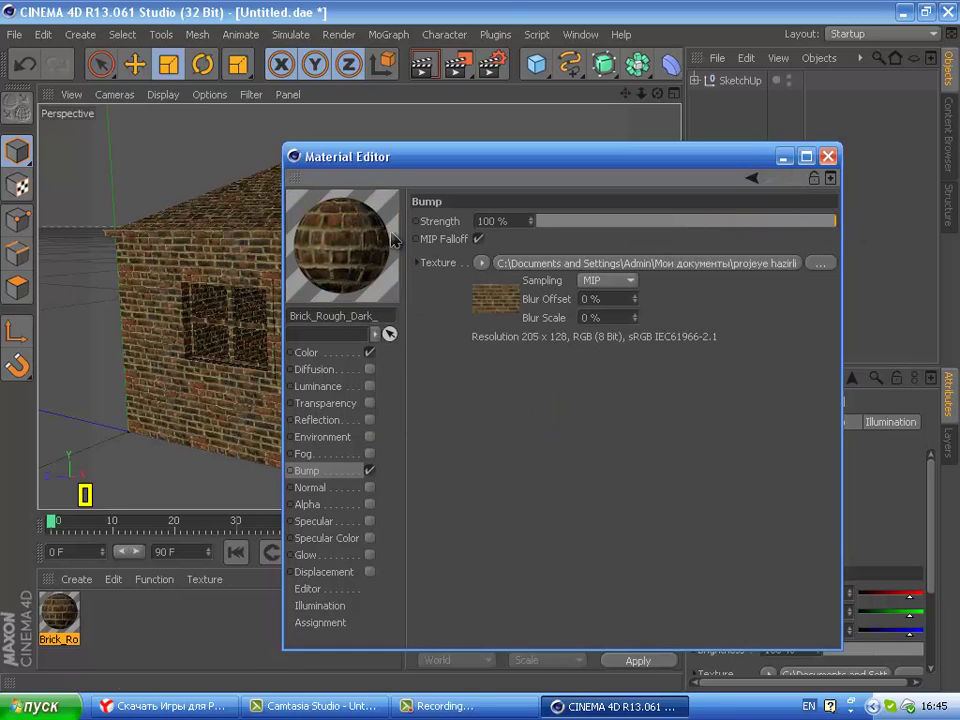
Orbit and zoom around the house to inspect the bumped brick walls.
scroll(223, 274, up, 3)
scroll(218, 262, up, 3)
scroll(213, 253, up, 3)
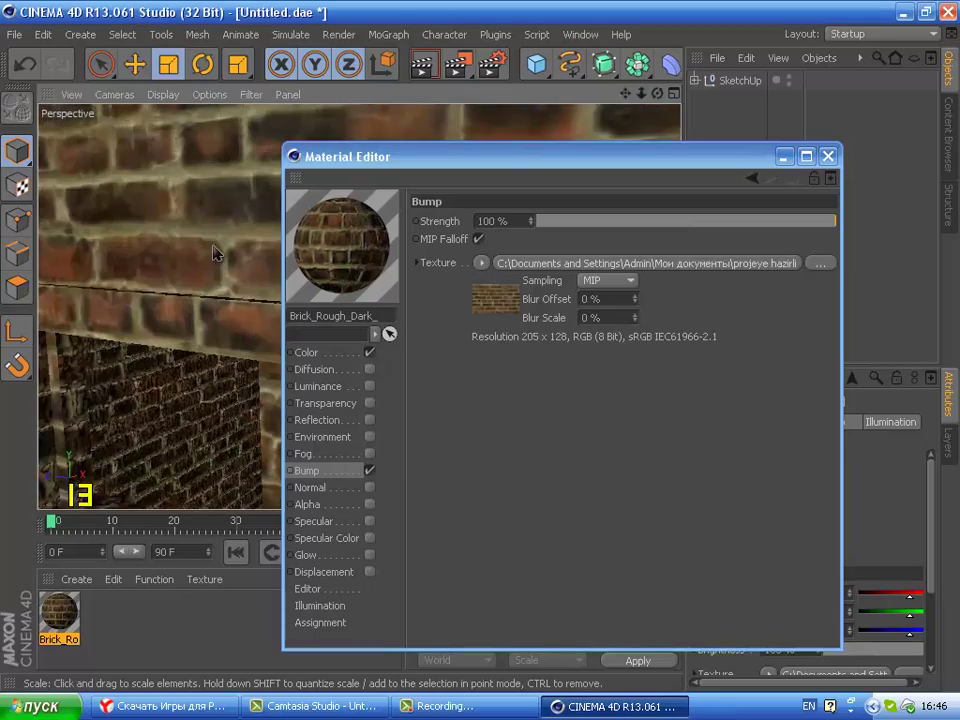
mouse_move(213, 253)
alt+mouse_down()
mouse_move(613, 328)
mouse_move(314, 283)
alt+mouse_up()
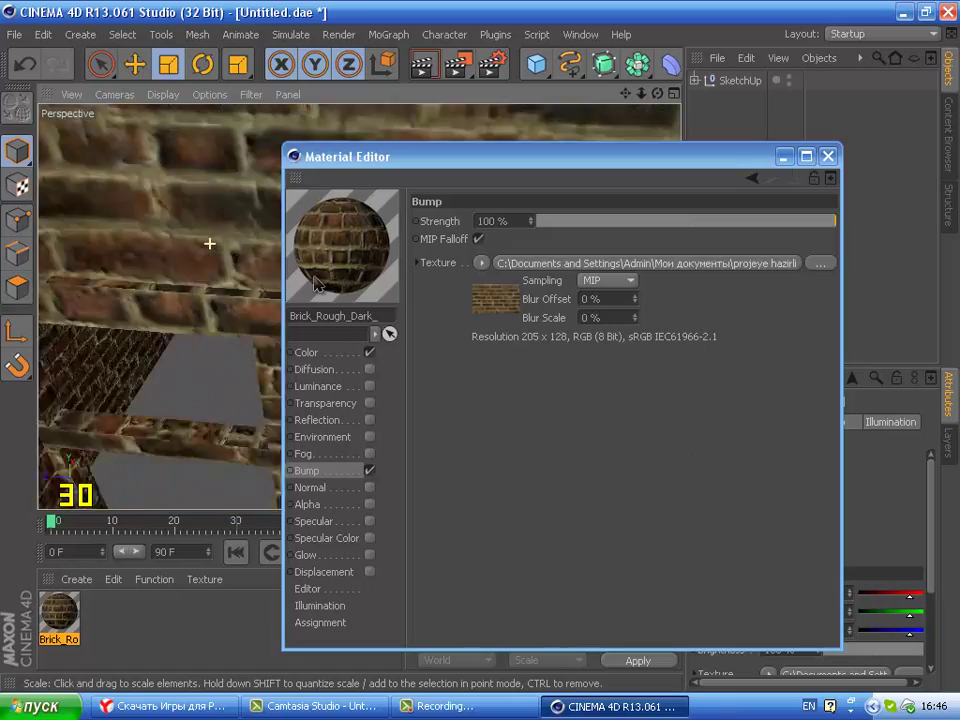
scroll(253, 221, down, 3)
scroll(240, 250, down, 3)
scroll(200, 290, down, 3)
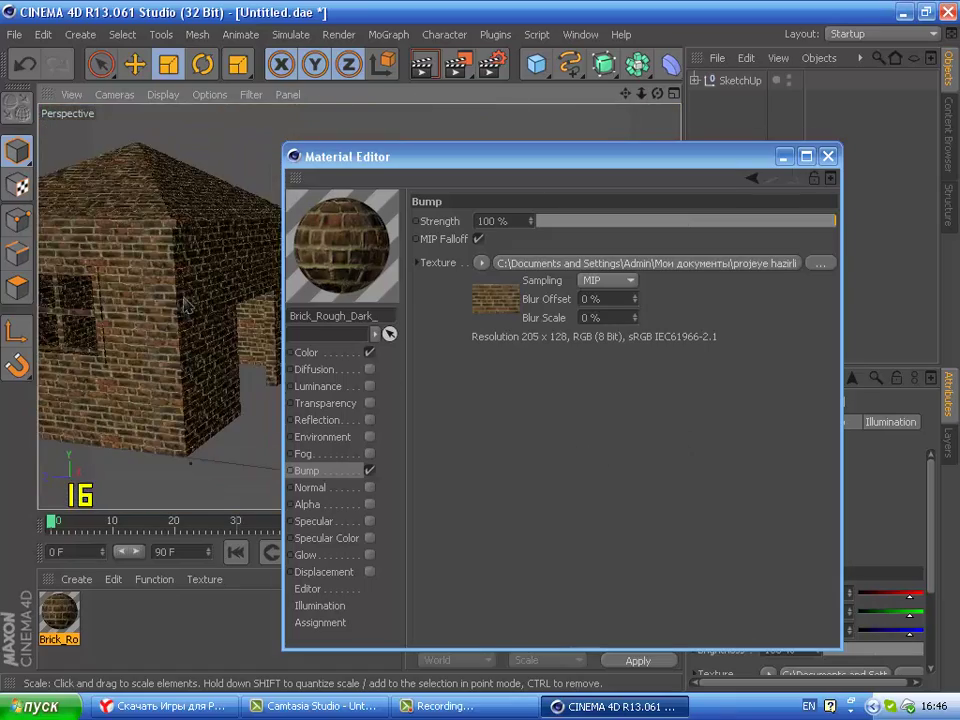
alt+drag(186, 306, 627, 309)
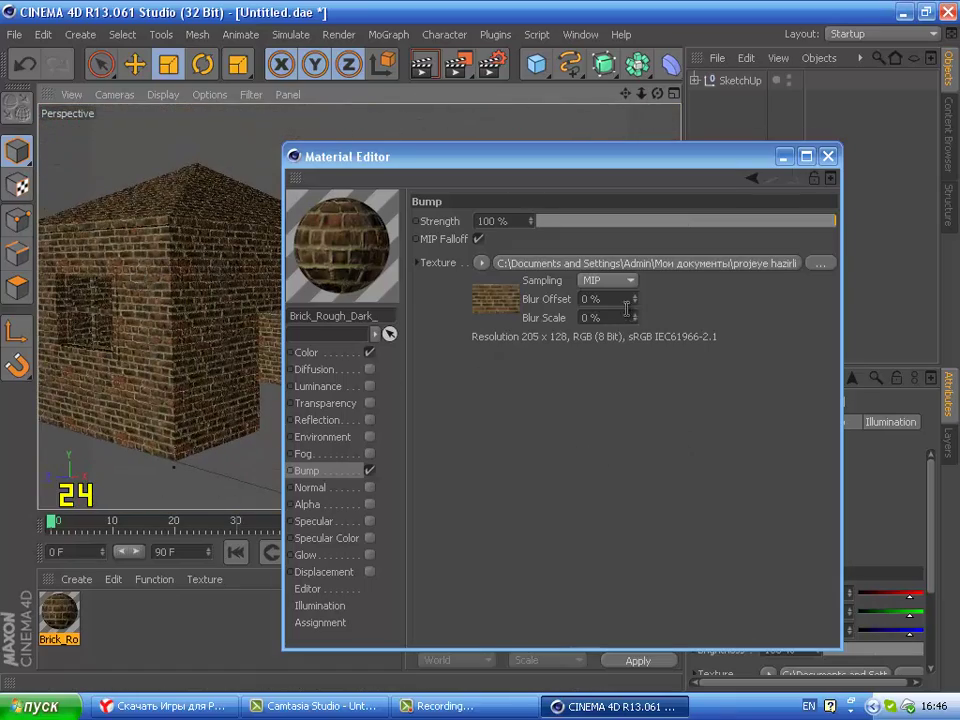
Set Bump Strength to 500% and Blur Scale to 100%, then close the Material Editor.
scroll(150, 290, up, 3)
scroll(165, 300, up, 2)
scroll(182, 311, up, 3)
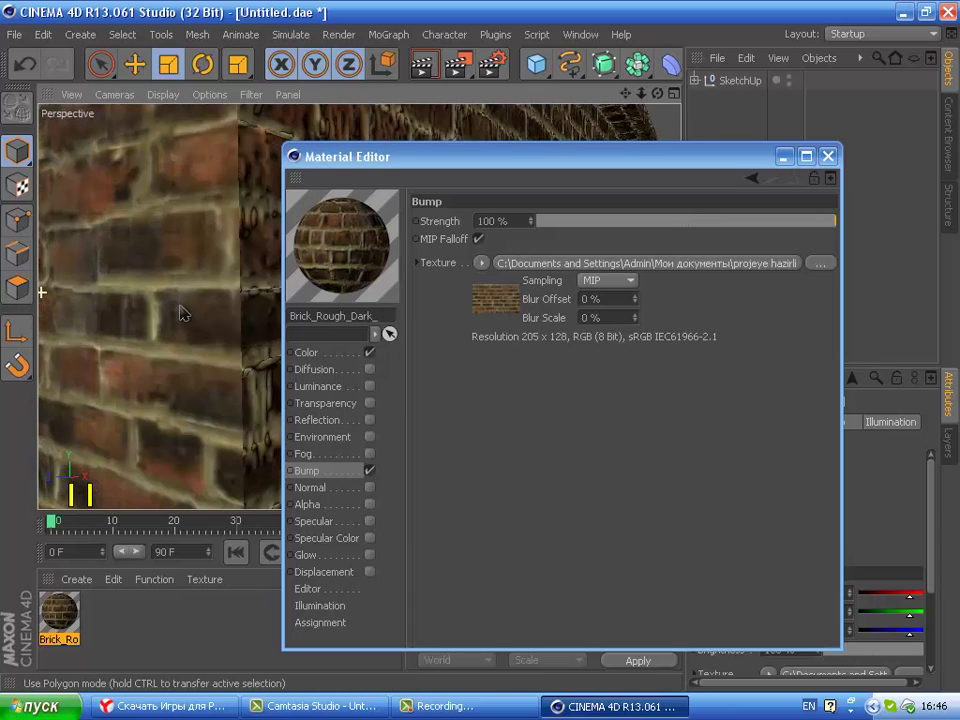
drag(636, 301, 637, 303)
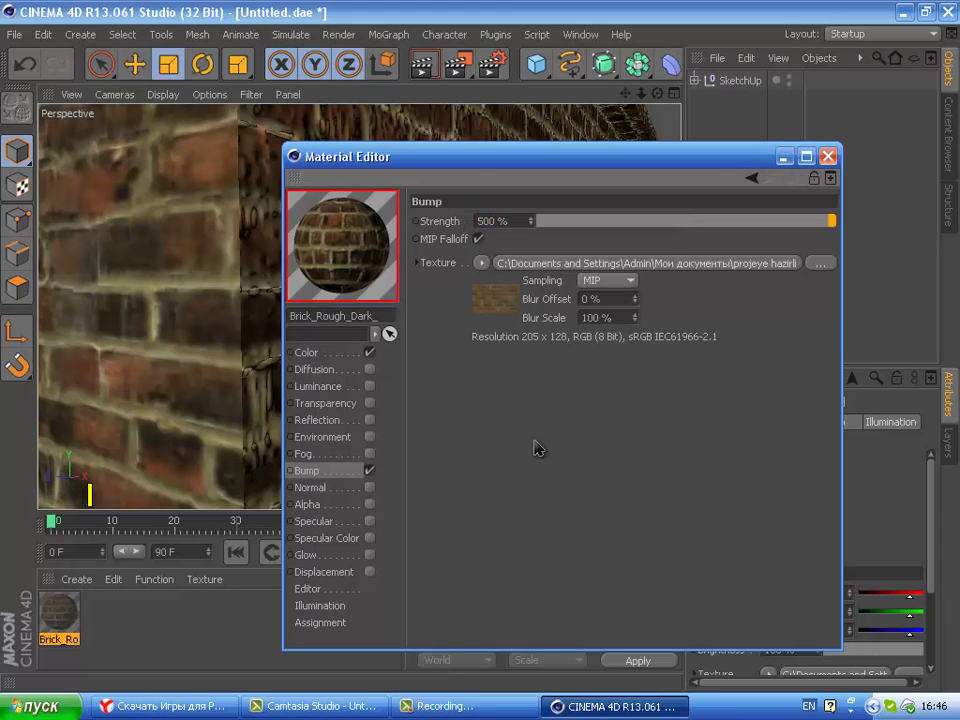
scroll(160, 306, down, 3)
scroll(160, 306, down, 2)
scroll(122, 336, down, 2)
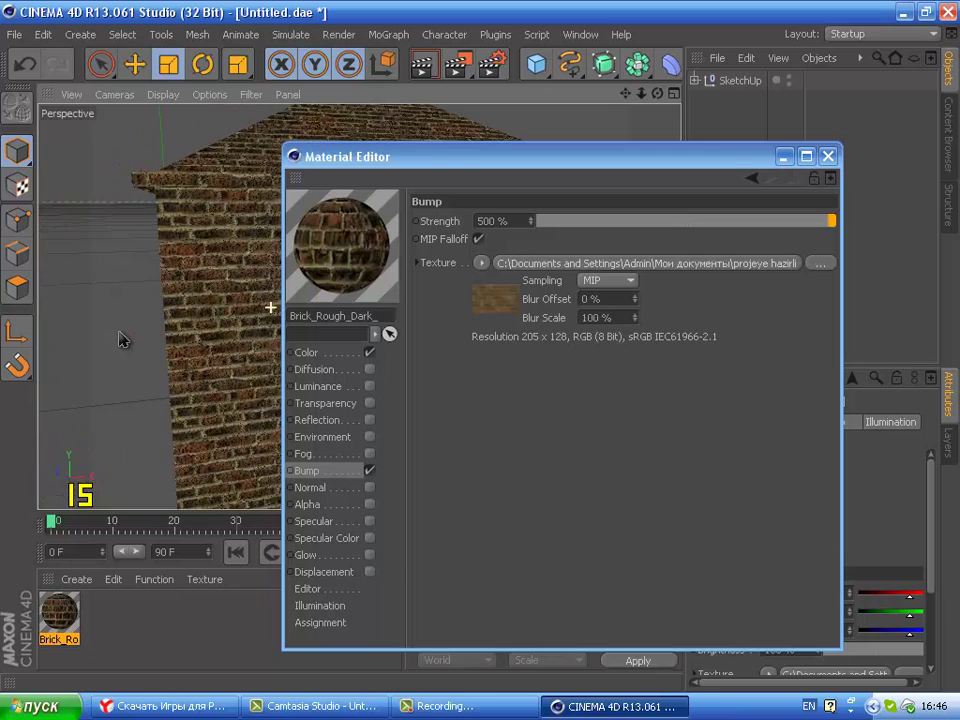
scroll(58, 328, down, 1)
scroll(58, 328, down, 1)
click(826, 158)
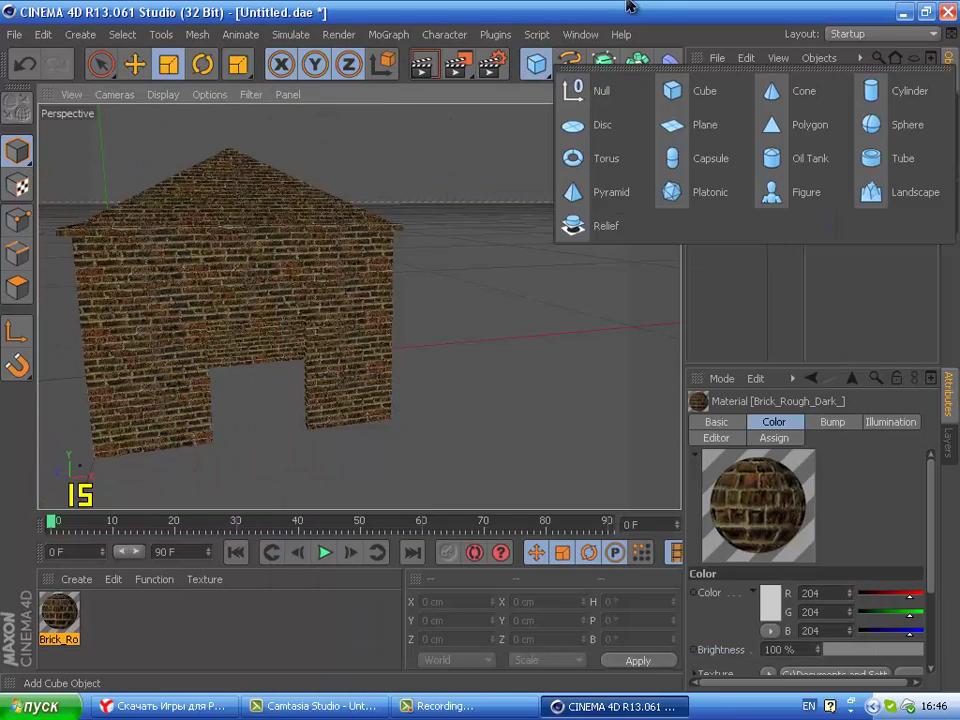
Add a Floor and a Physical Sky, then orbit close to the house wall and floor.
scroll(536, 64, down, 2)
click(590, 64)
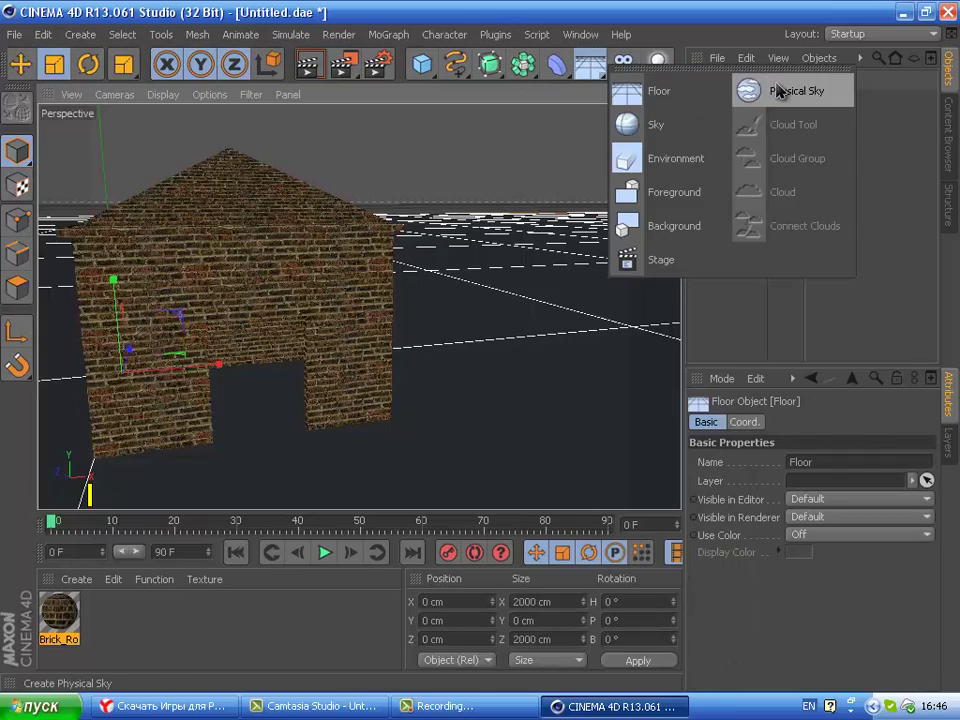
drag(590, 62, 793, 88)
alt+drag(400, 228, 360, 306)
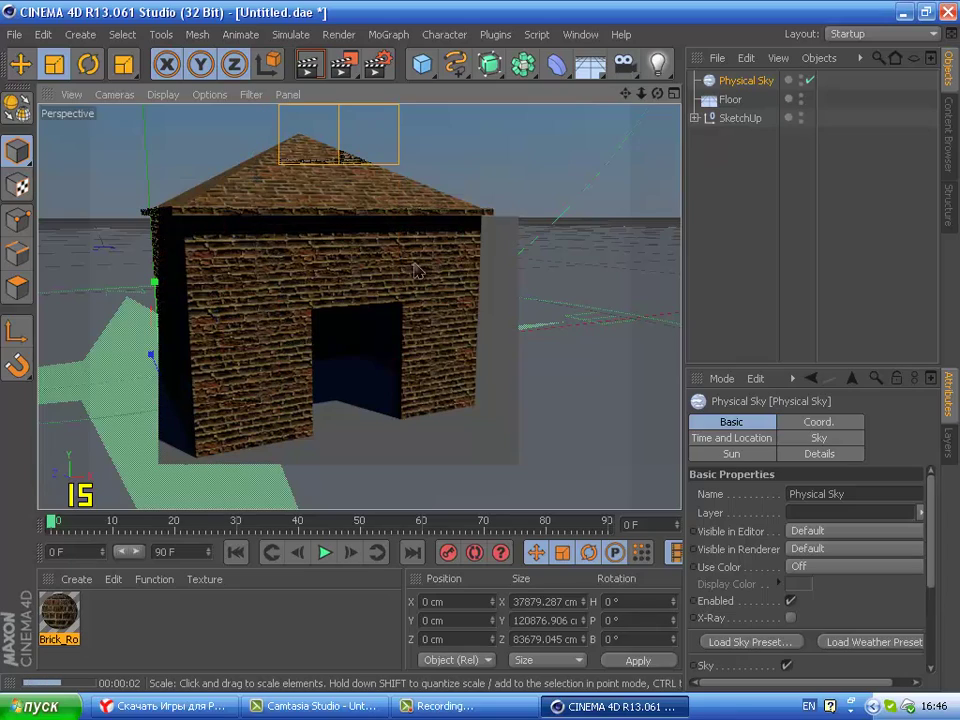
mouse_move(278, 336)
alt+mouse_down()
mouse_move(277, 320)
mouse_move(572, 188)
mouse_move(576, 208)
mouse_move(4, 583)
alt+mouse_up()
scroll(277, 315, up, 5)
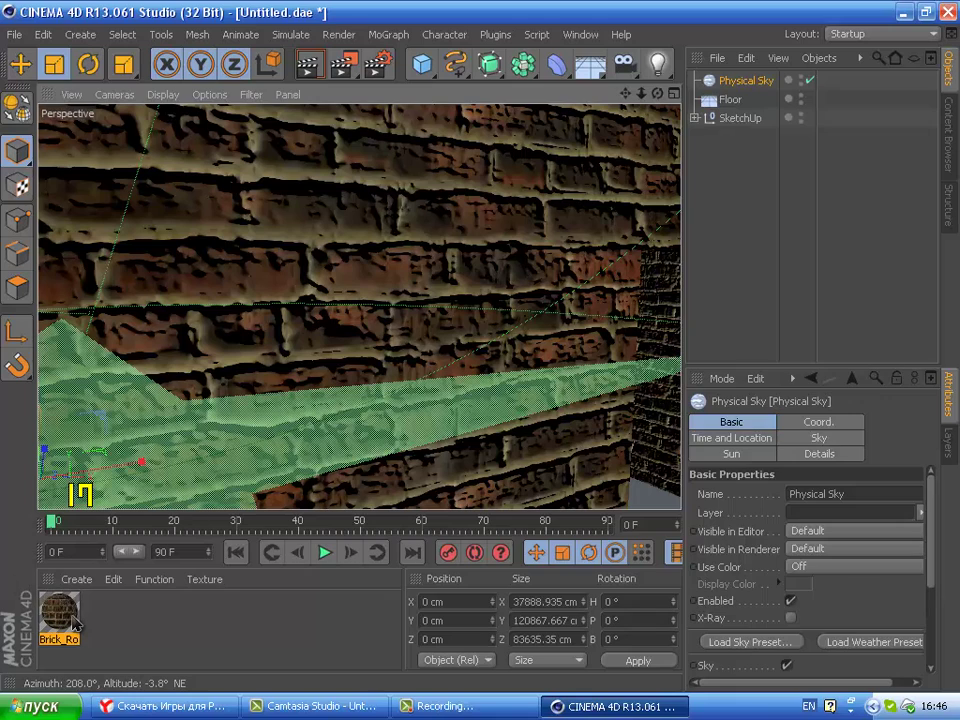
Reopen the Brick_Rough_Dark_ material, set bump strength back to 100%, and close the editor.
double_click(72, 620)
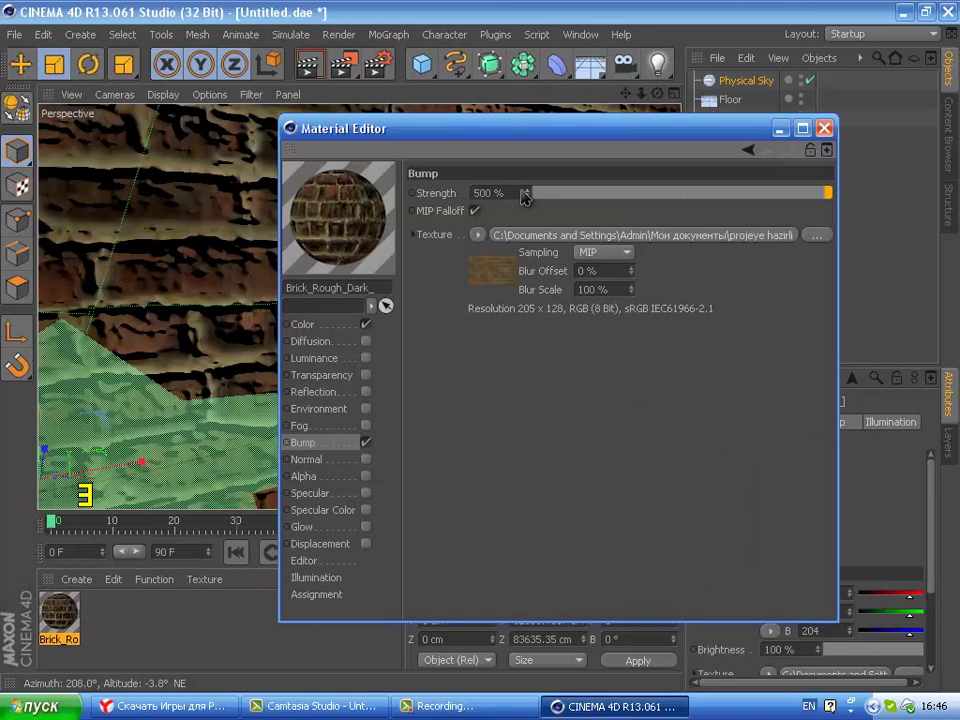
key(Return)
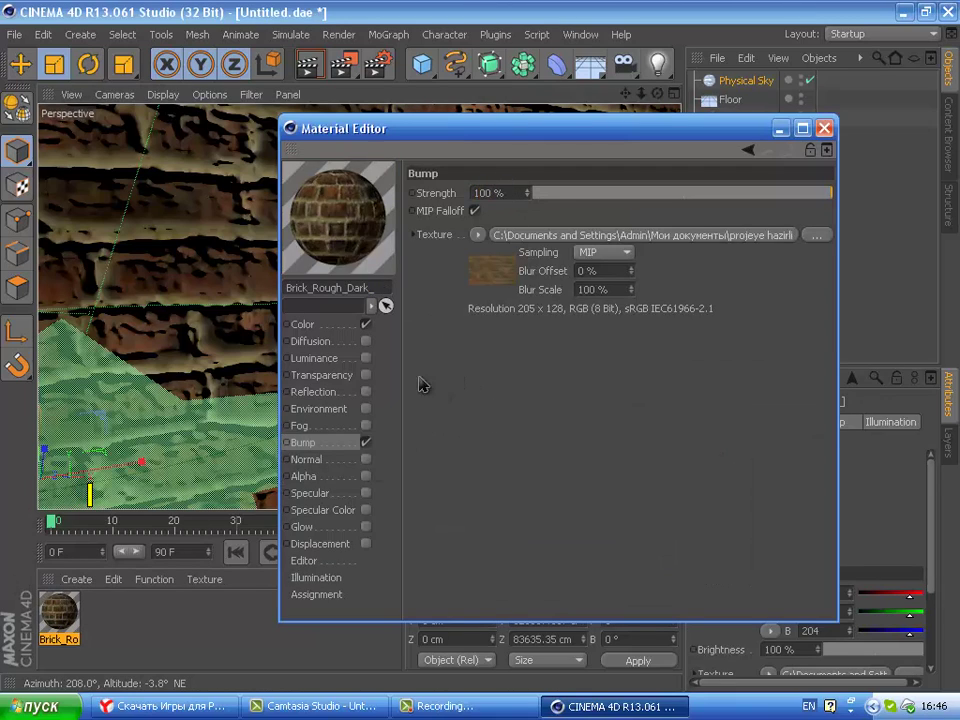
scroll(248, 172, down, 3)
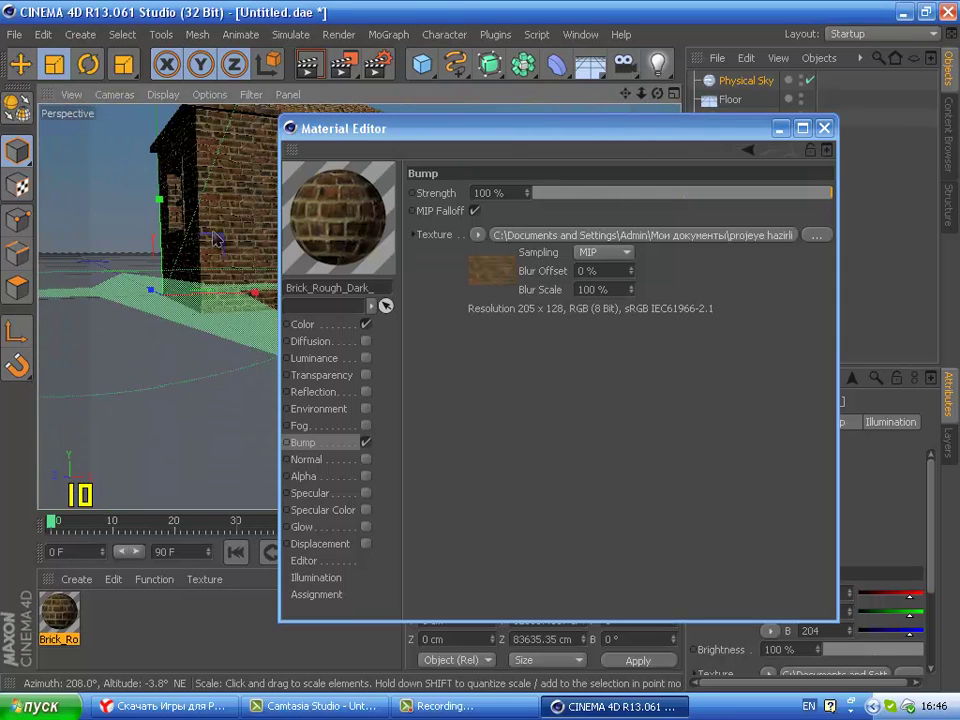
scroll(248, 172, down, 2)
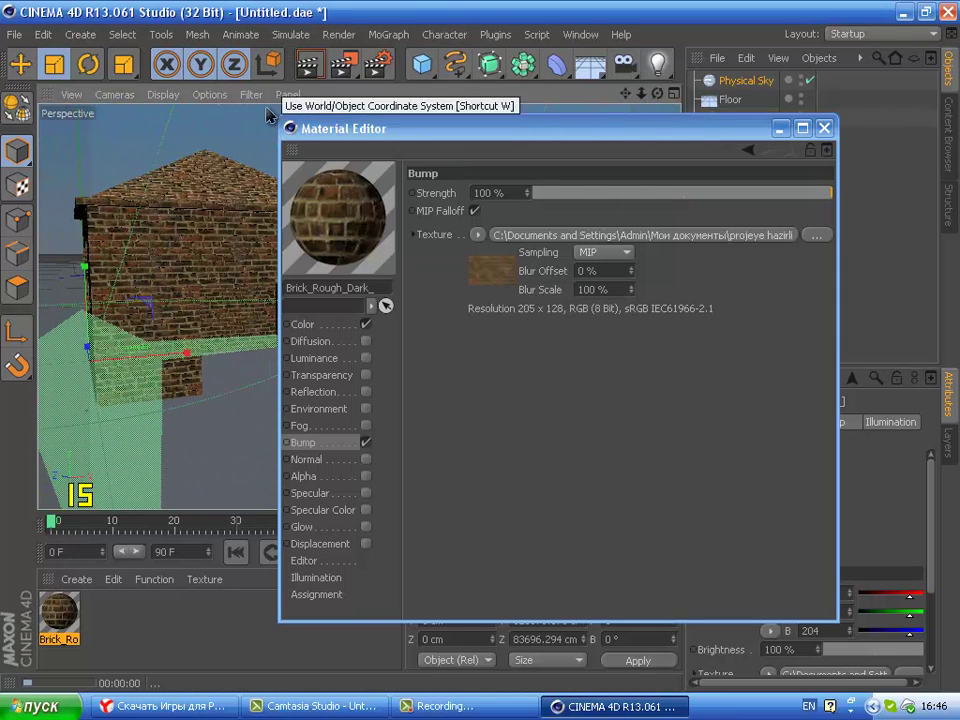
click(207, 138)
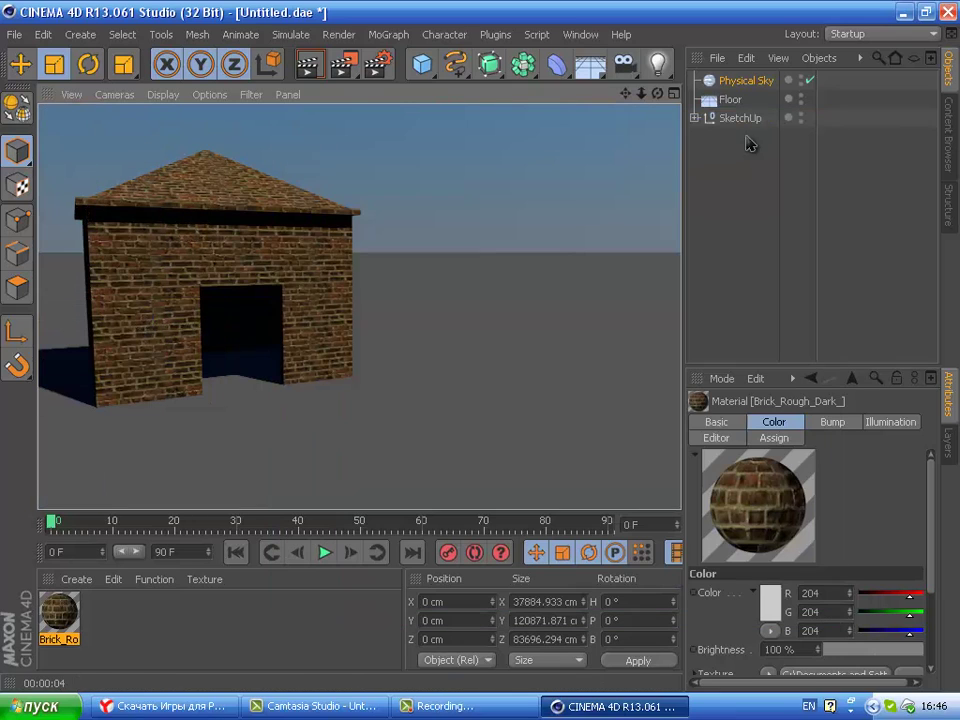
click(824, 128)
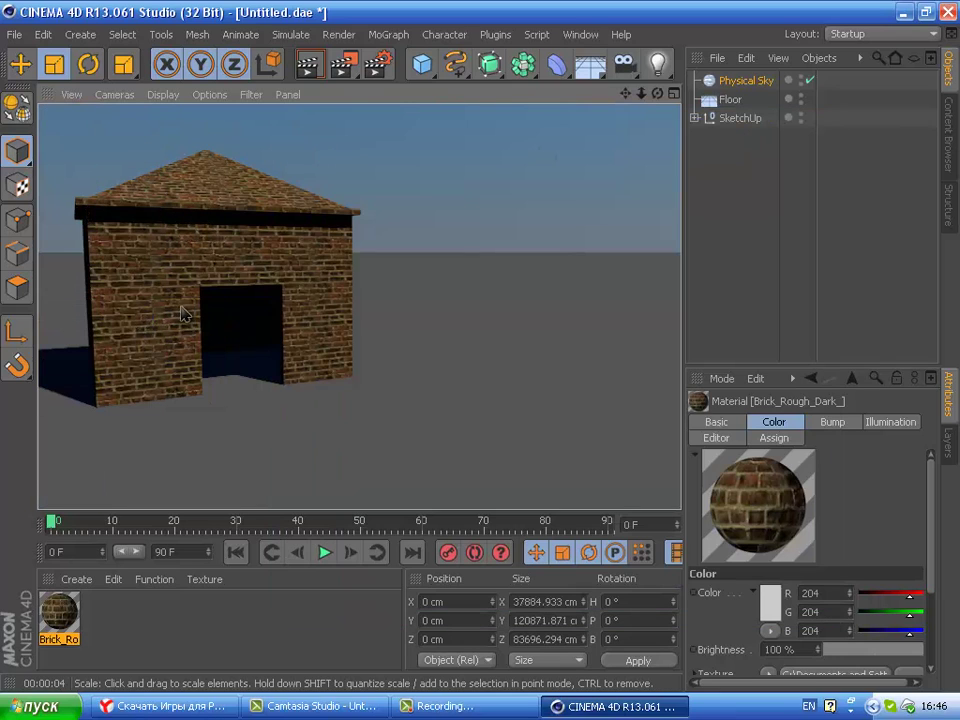
mouse_move(157, 289)
alt+mouse_down()
mouse_move(490, 350)
mouse_move(316, 374)
alt+mouse_up()
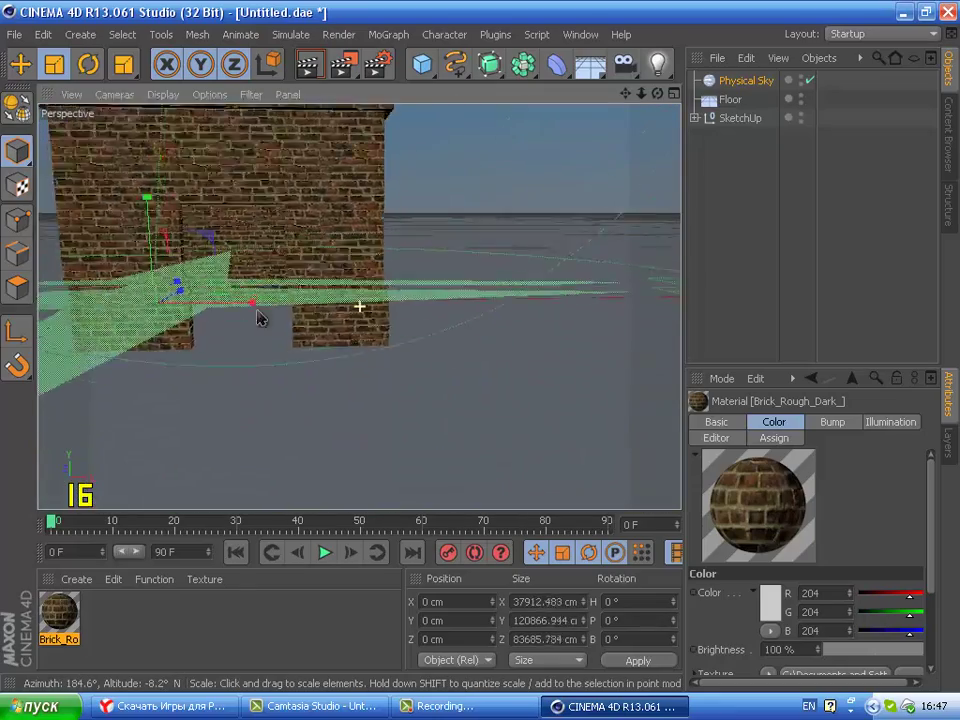
In the brick material's Color channel, set Brightness to 47% and Mix Strength to 90%.
double_click(59, 610)
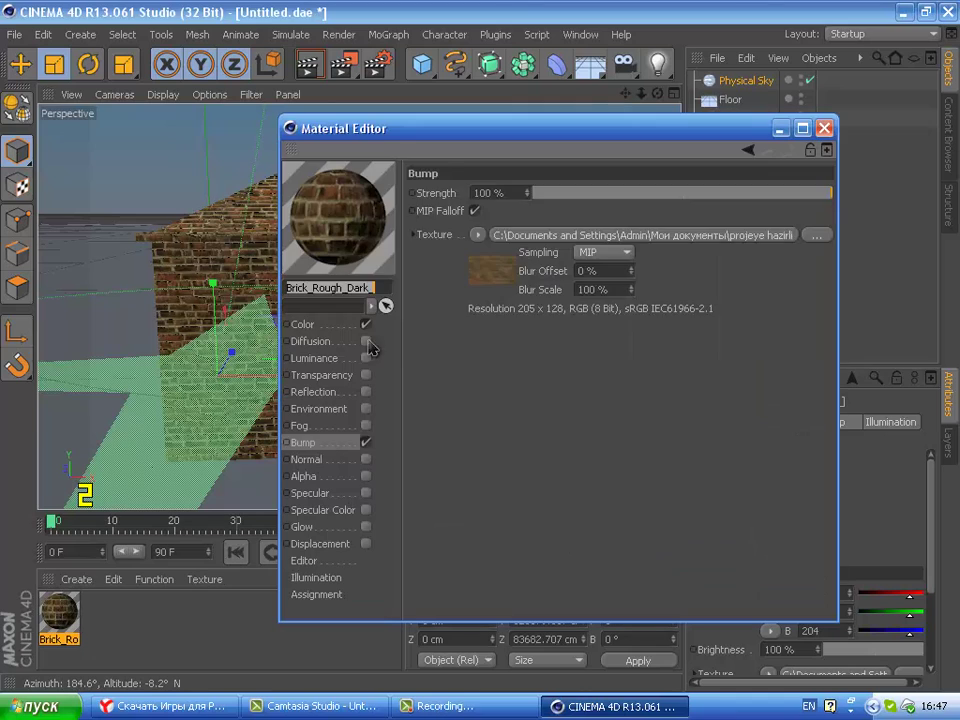
click(358, 324)
click(487, 274)
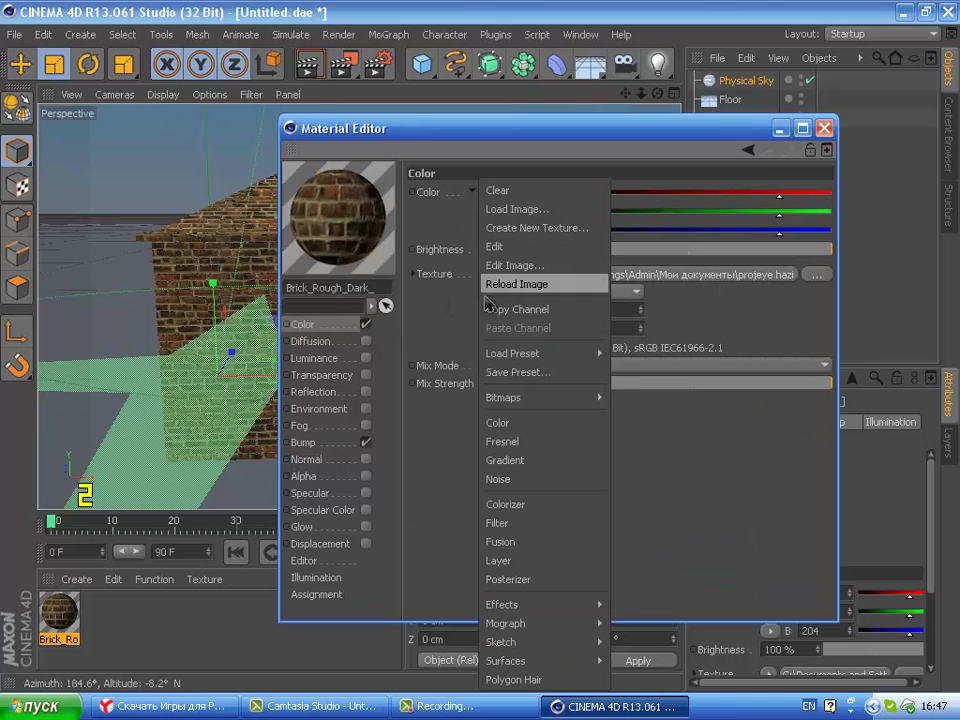
click(497, 441)
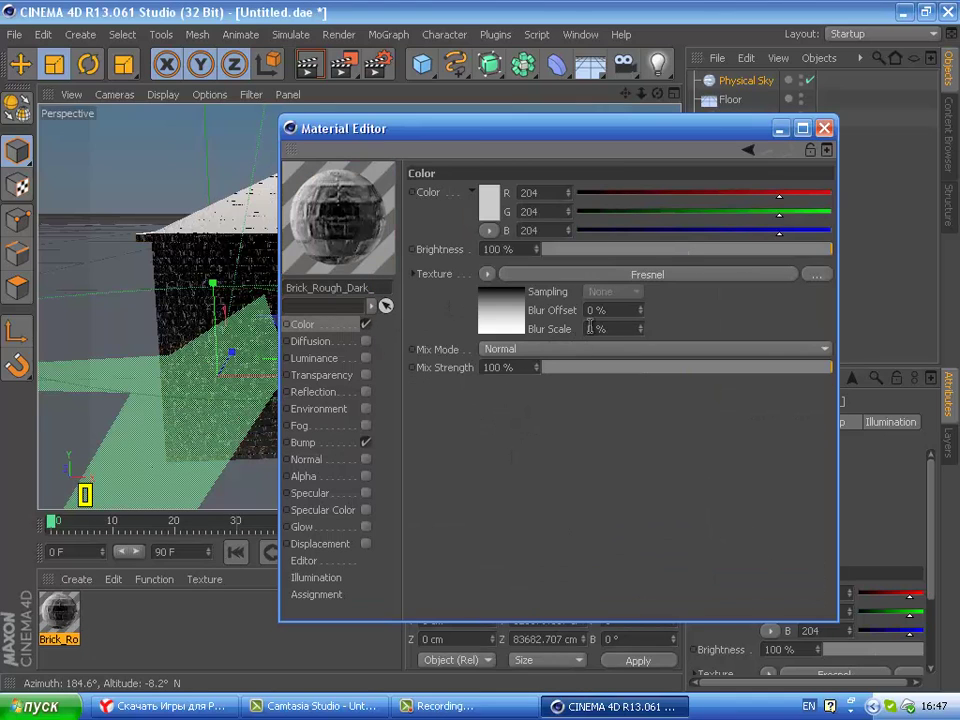
click(703, 249)
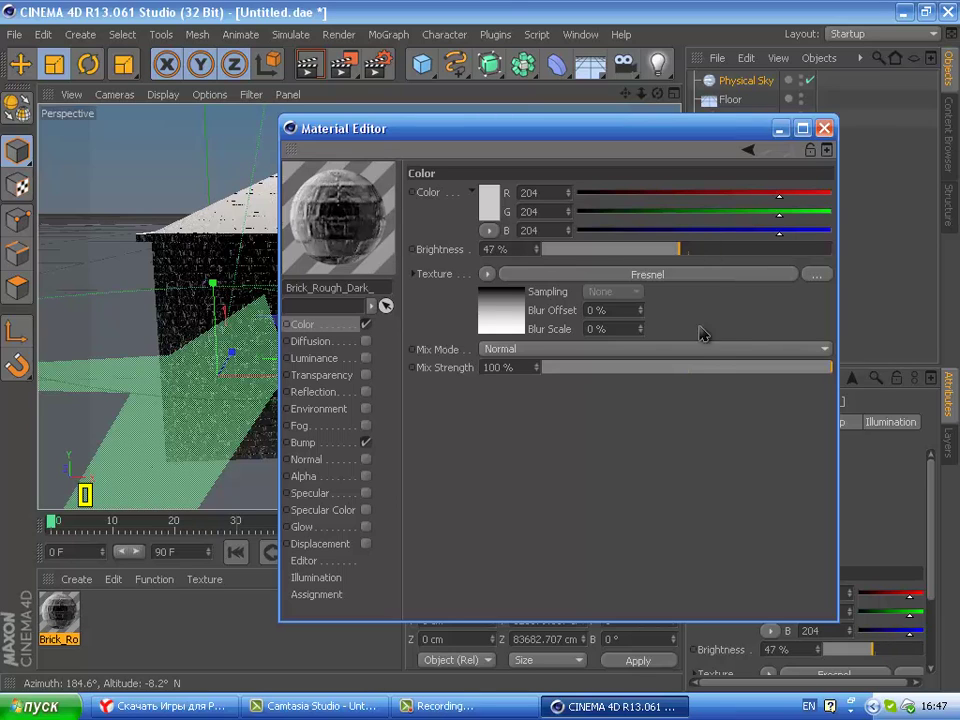
click(729, 348)
click(729, 348)
drag(729, 367, 695, 366)
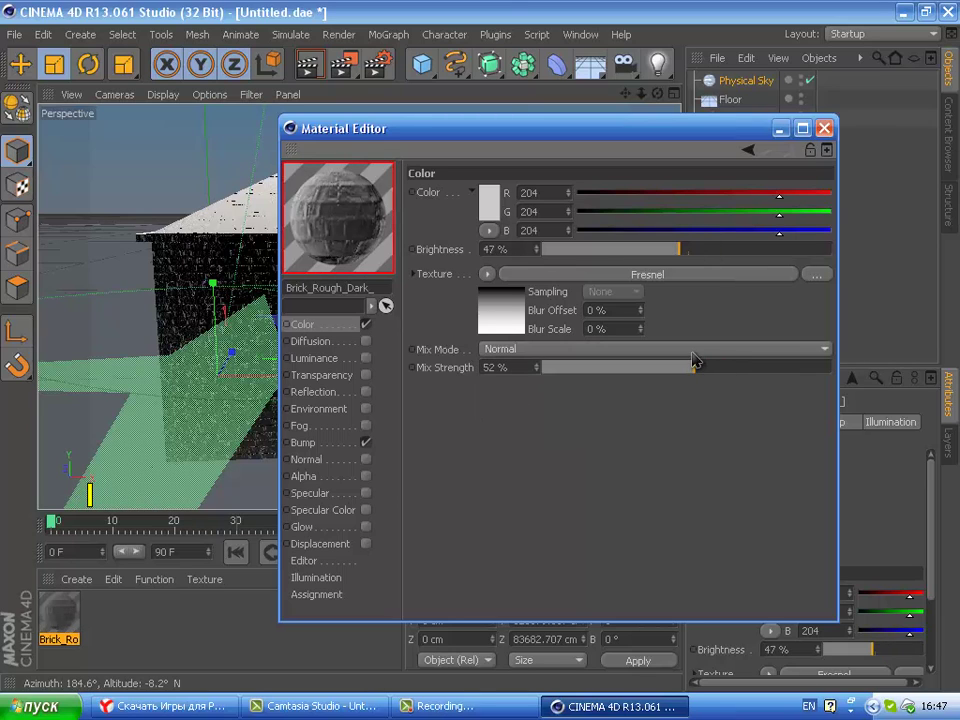
click(660, 349)
click(598, 369)
mouse_move(630, 368)
mouse_down()
mouse_move(598, 368)
mouse_move(805, 368)
mouse_up()
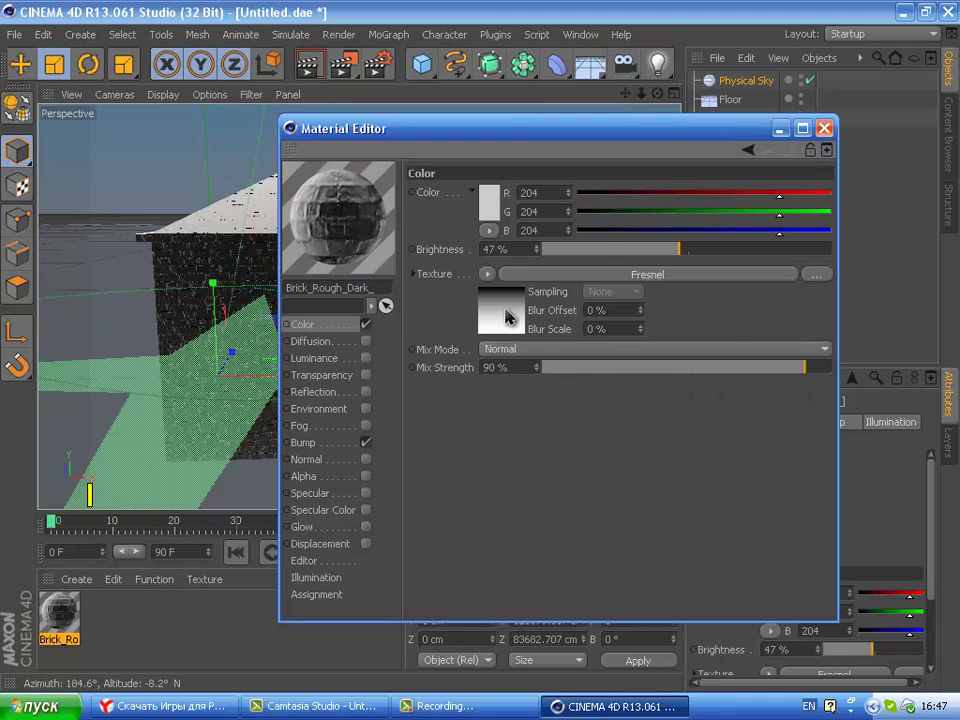
Load Brick_Rough_Dark_.jpg as the colour texture and copy it into the project location.
click(487, 274)
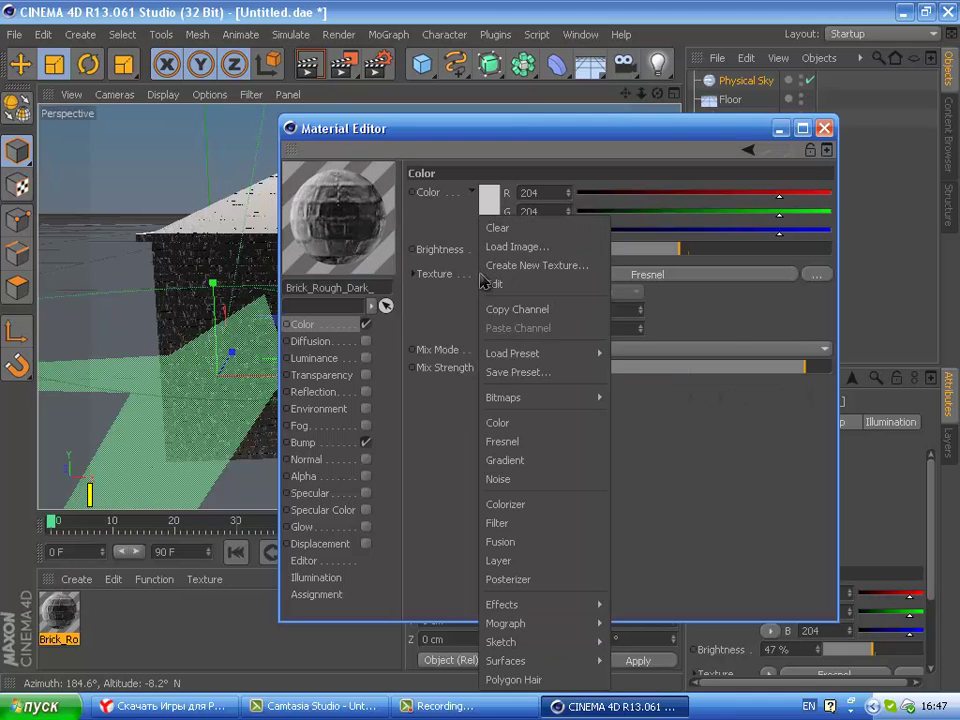
click(508, 459)
click(487, 274)
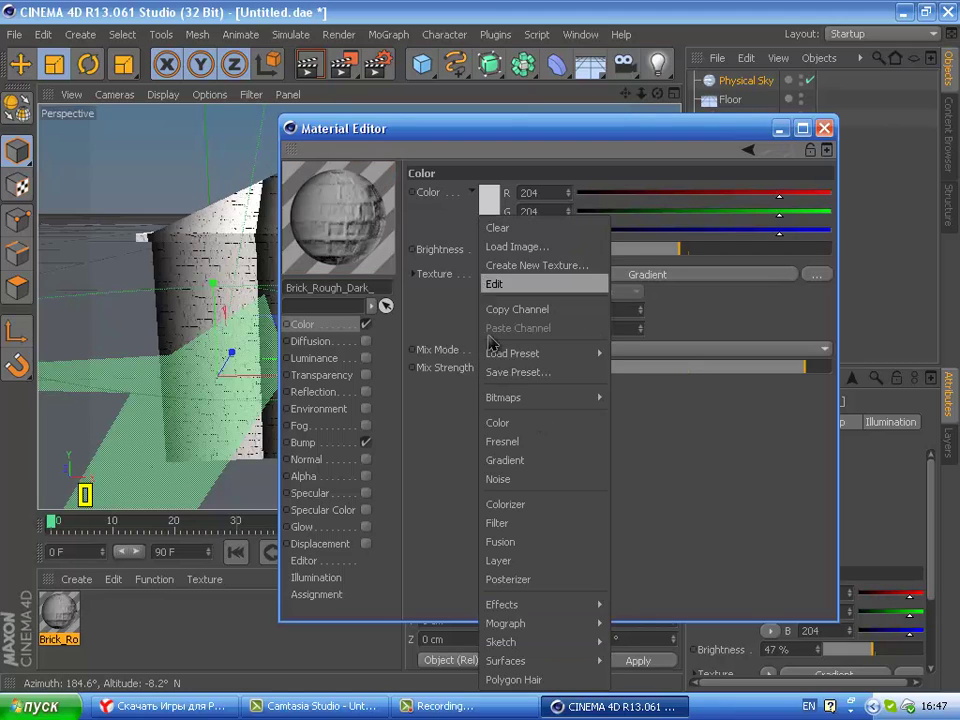
click(516, 504)
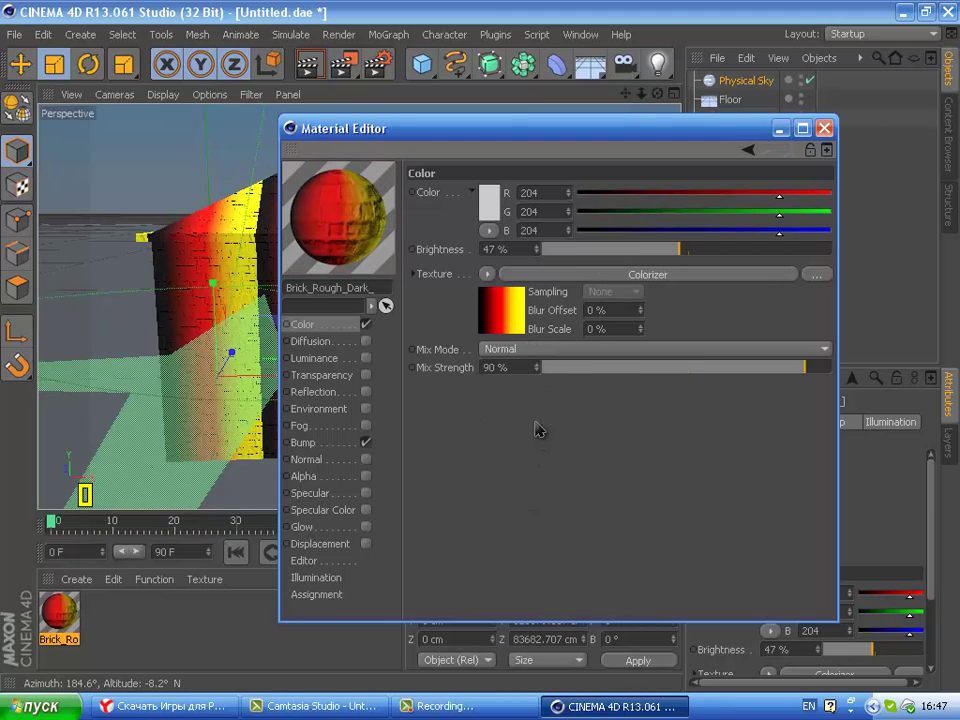
click(497, 228)
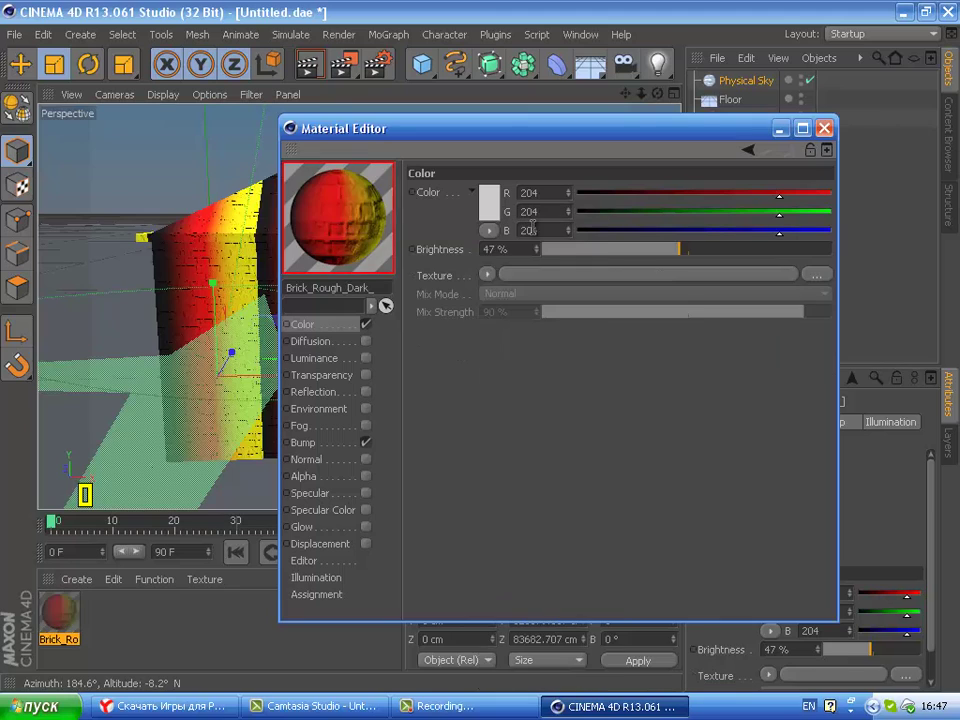
click(487, 275)
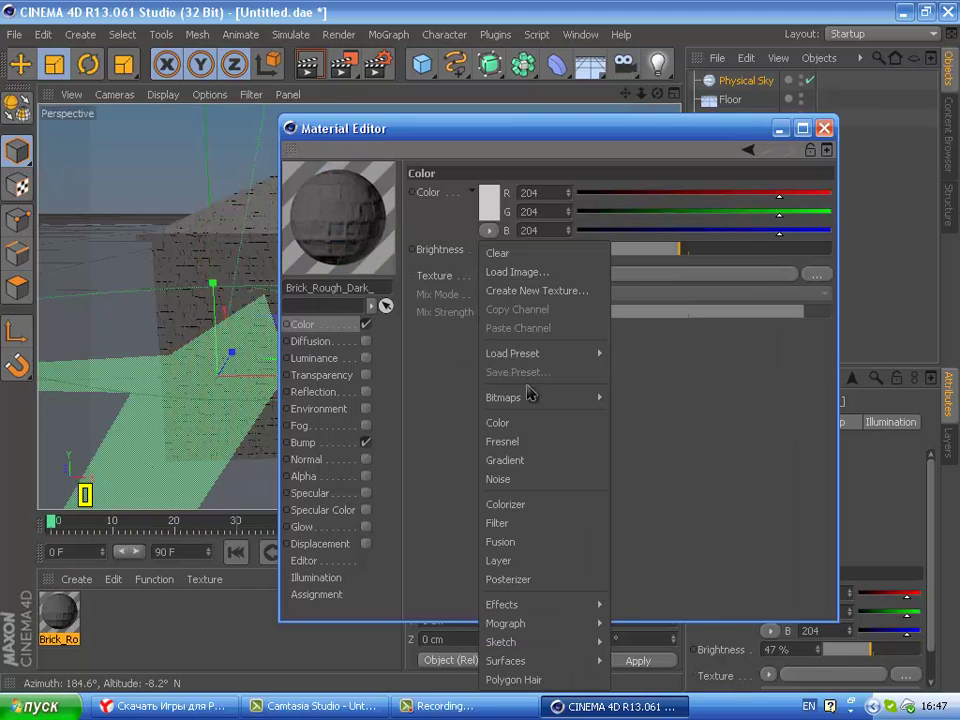
click(527, 423)
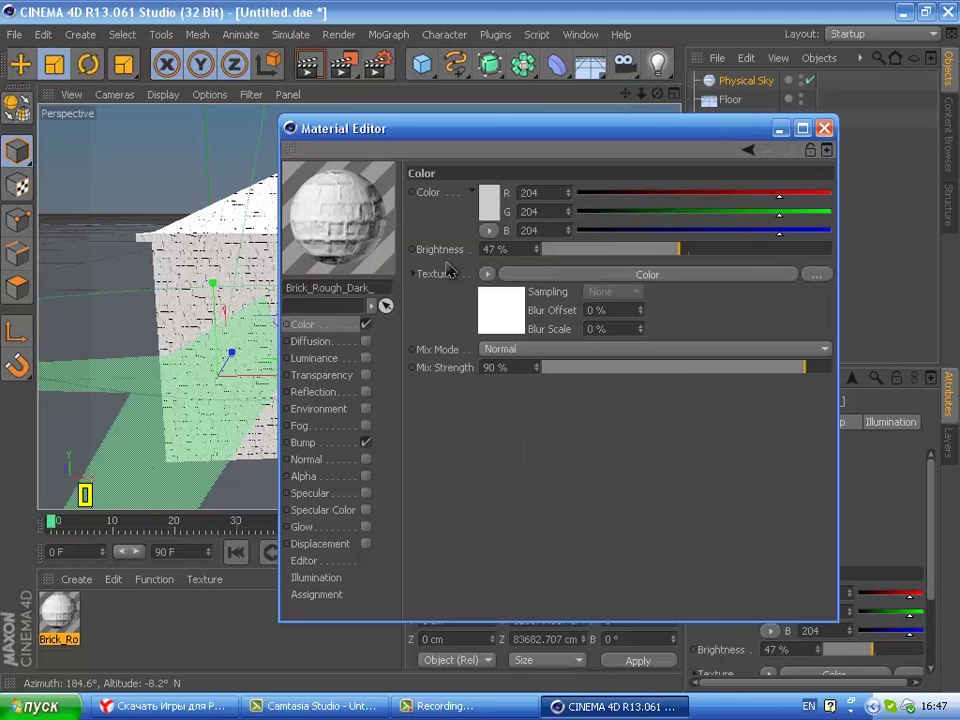
click(820, 276)
double_click(606, 306)
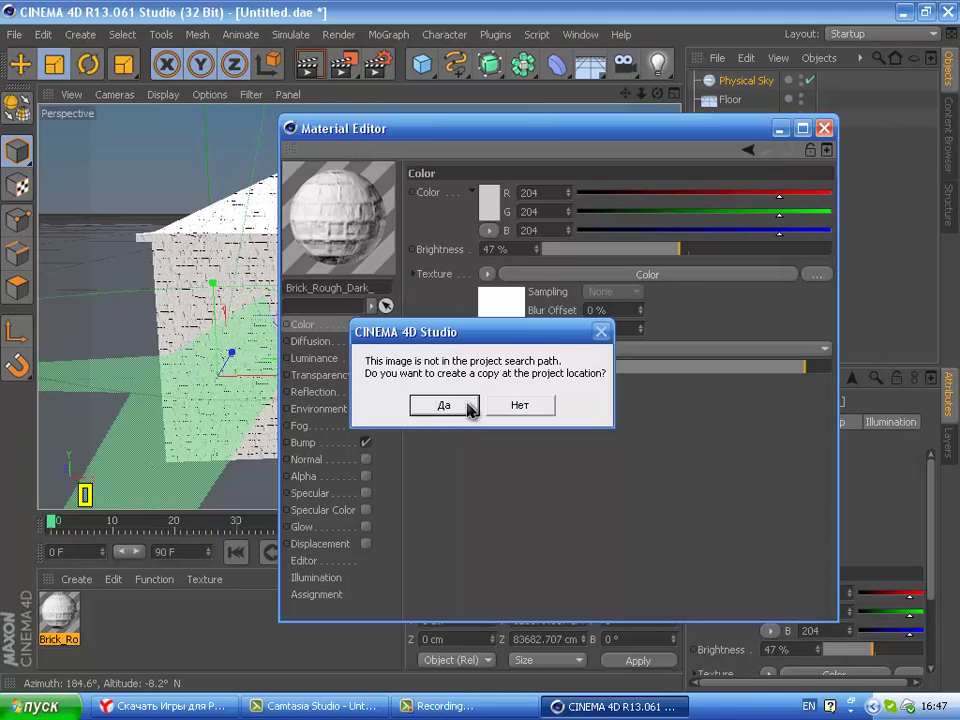
click(468, 406)
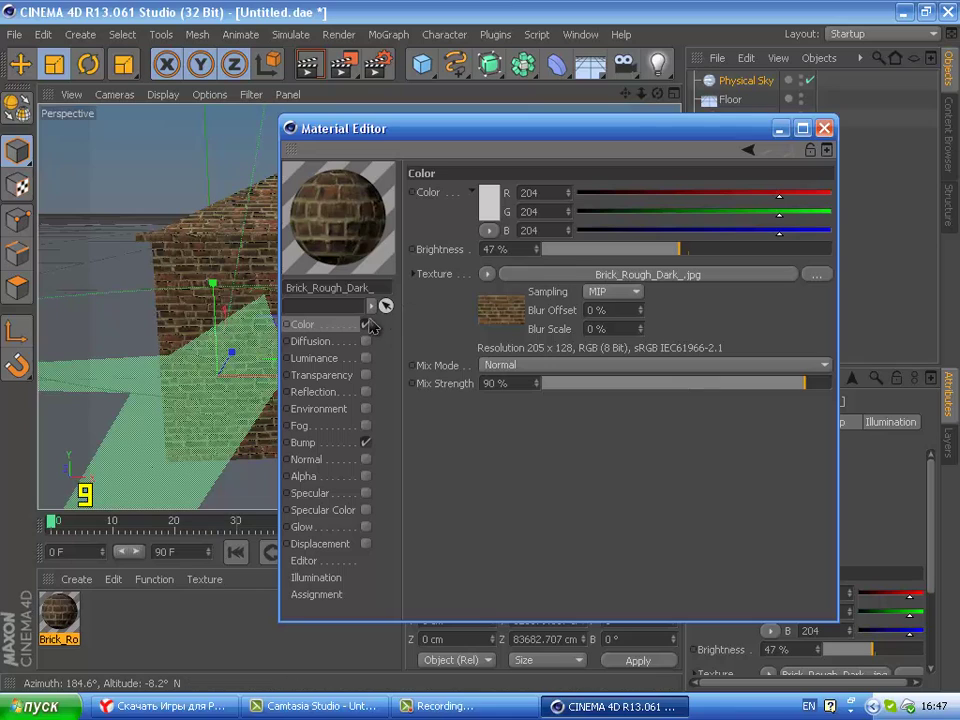
Enable the Reflection channel on the brick material.
click(308, 459)
click(303, 442)
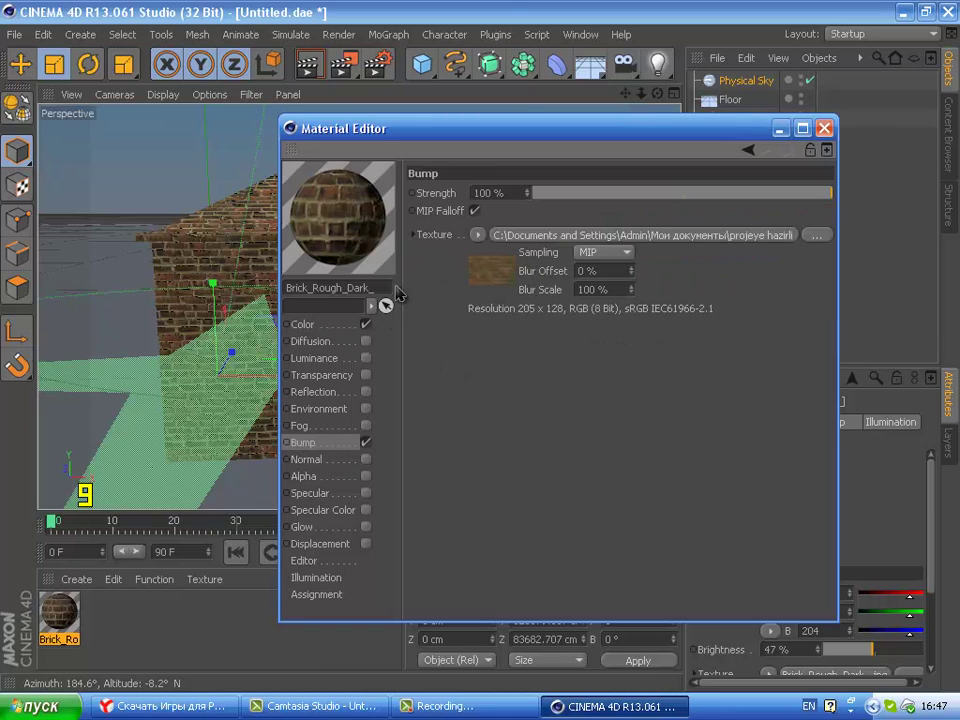
click(303, 324)
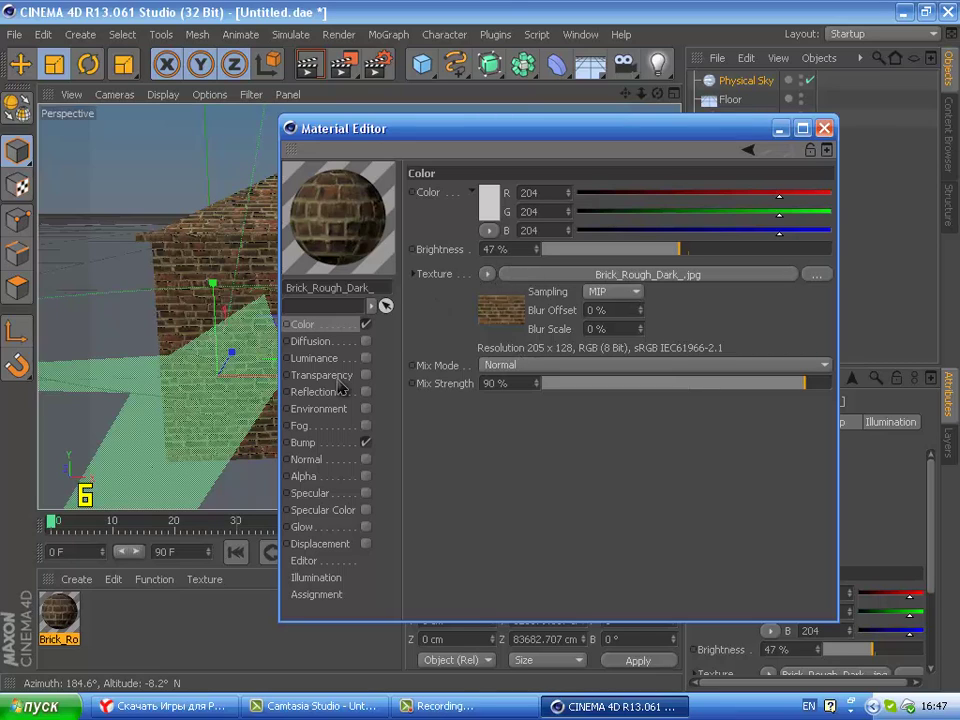
click(343, 425)
click(343, 408)
click(343, 391)
click(366, 391)
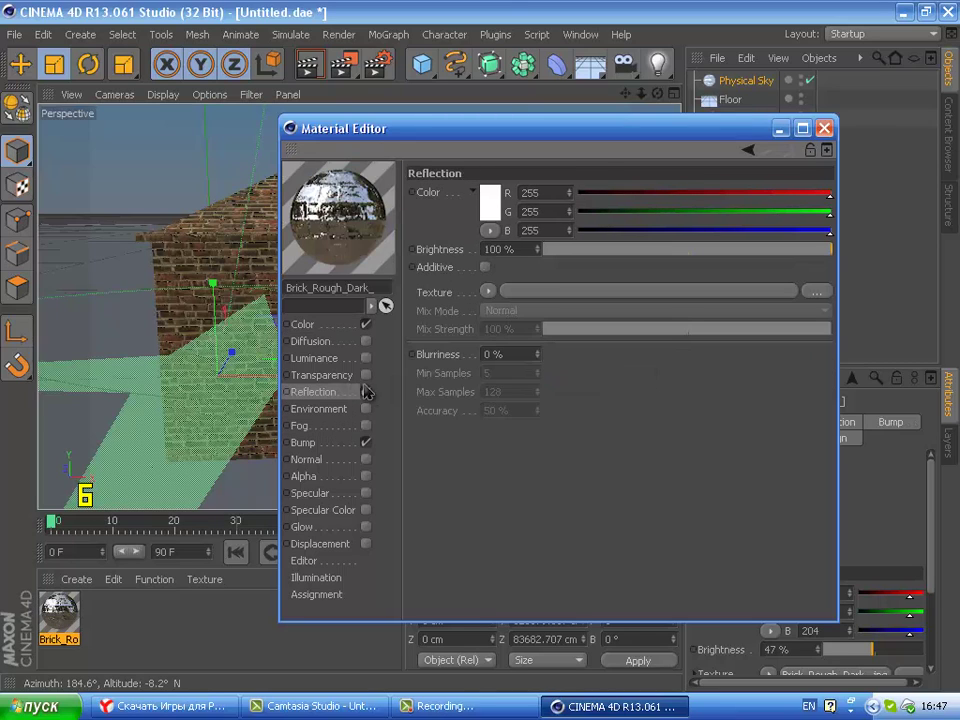
Give the reflection a Fresnel texture at 21% brightness and 28% mix strength.
click(488, 292)
click(508, 441)
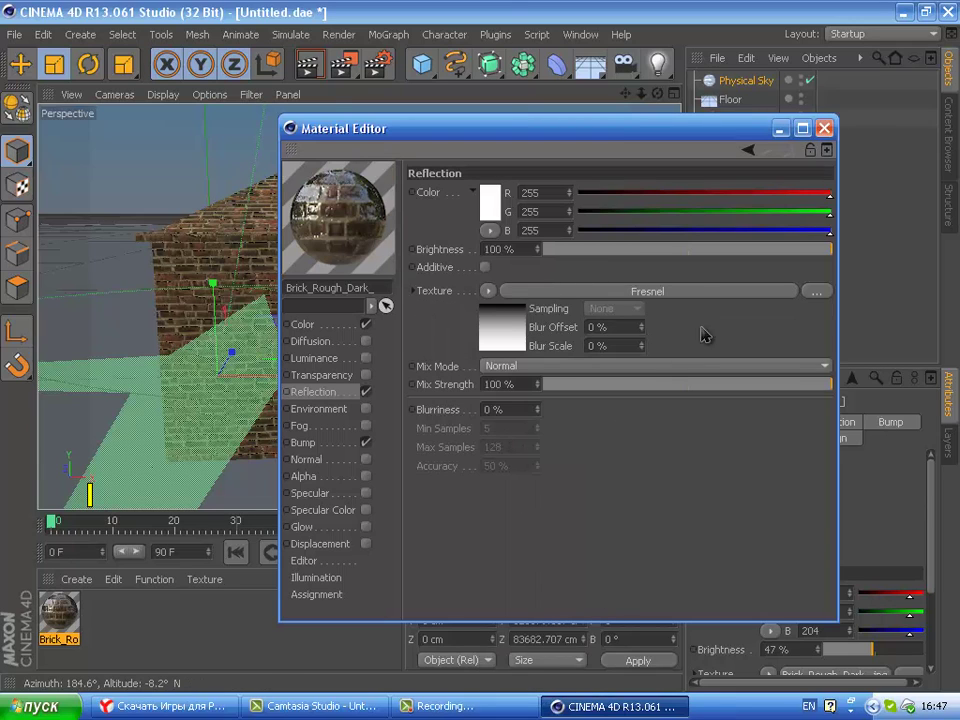
drag(680, 384, 824, 381)
drag(672, 230, 762, 233)
click(814, 231)
drag(818, 248, 603, 249)
click(625, 381)
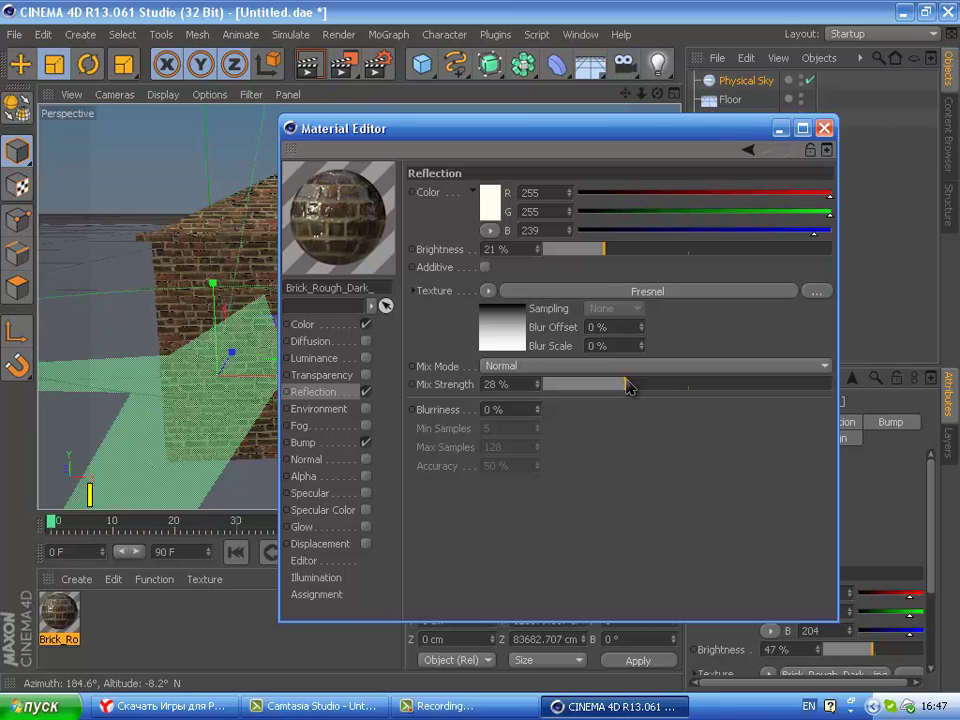
Render the scene, then render a close-up of the bumped, reflective brick wall.
click(824, 128)
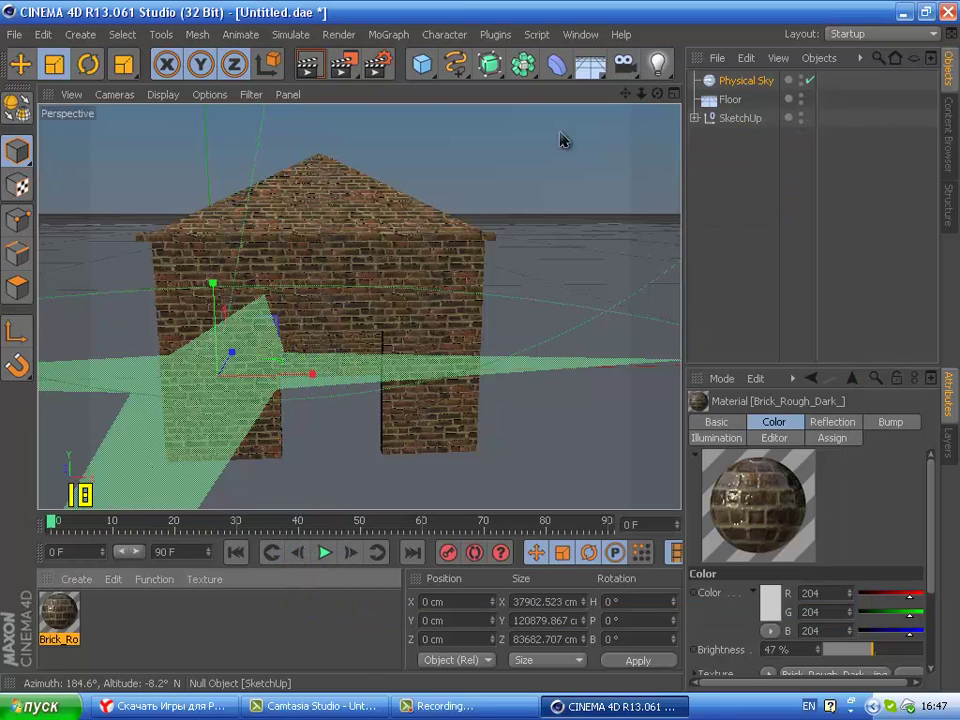
click(307, 67)
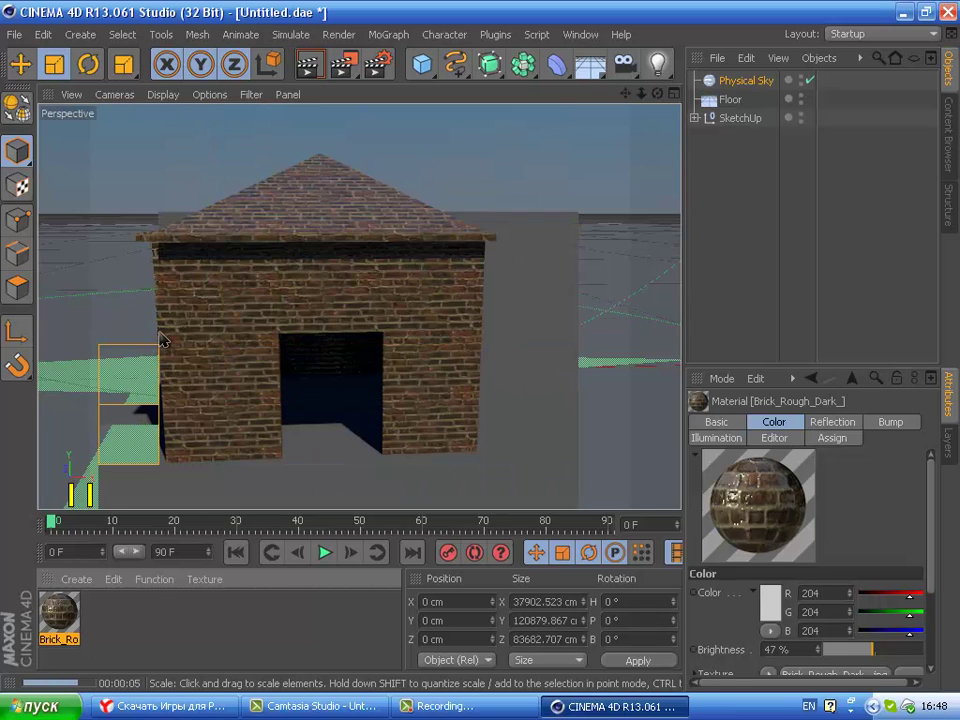
mouse_move(160, 334)
alt+mouse_down()
mouse_move(72, 325)
mouse_move(214, 317)
mouse_move(343, 118)
alt+mouse_up()
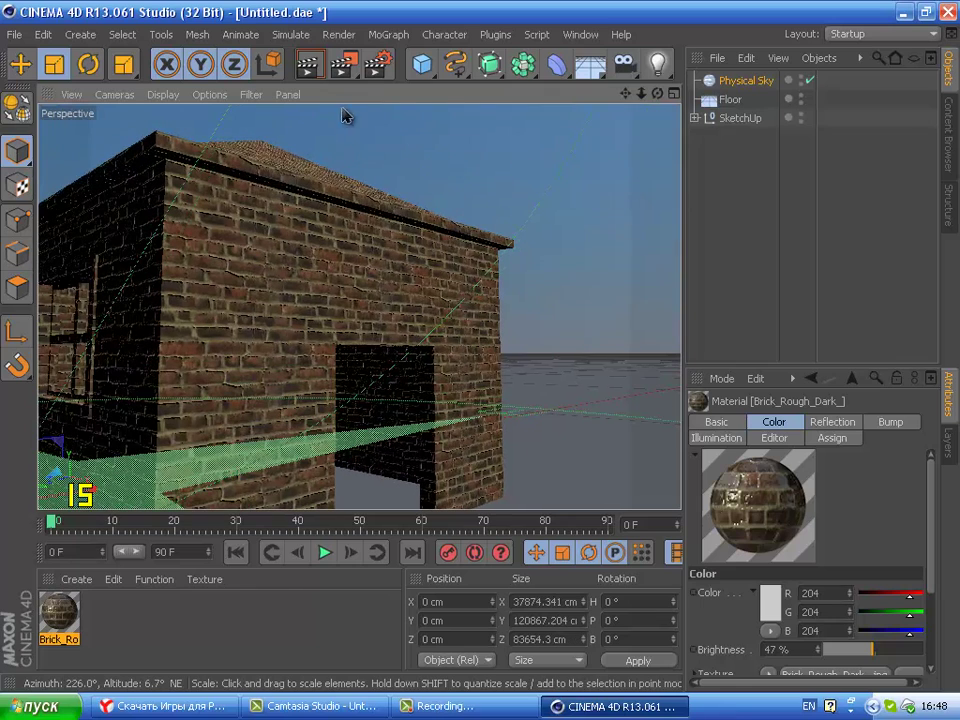
click(313, 66)
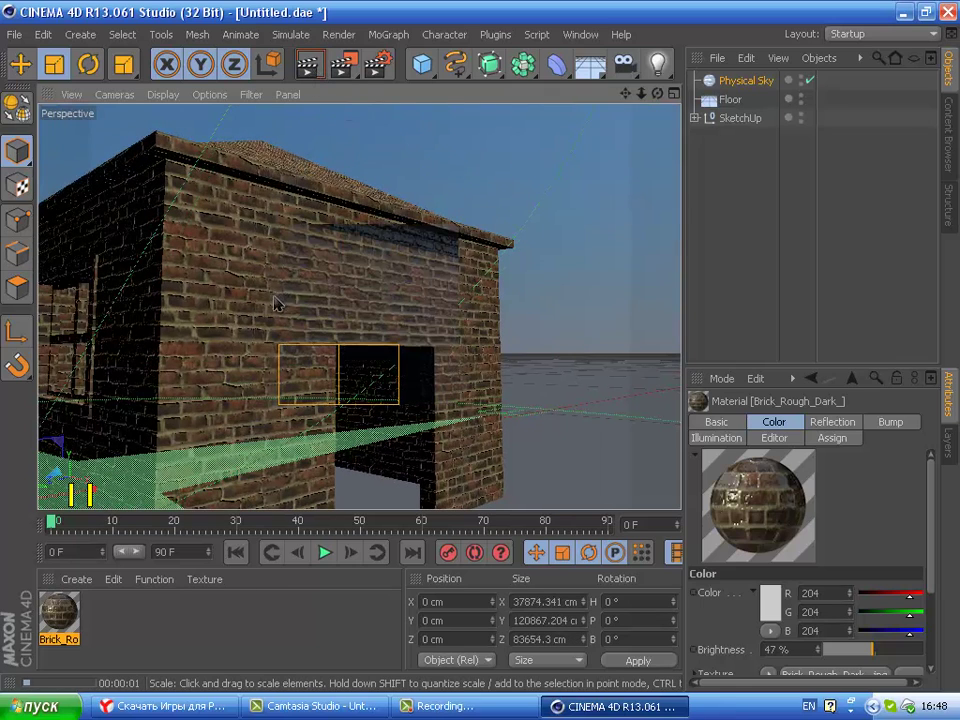